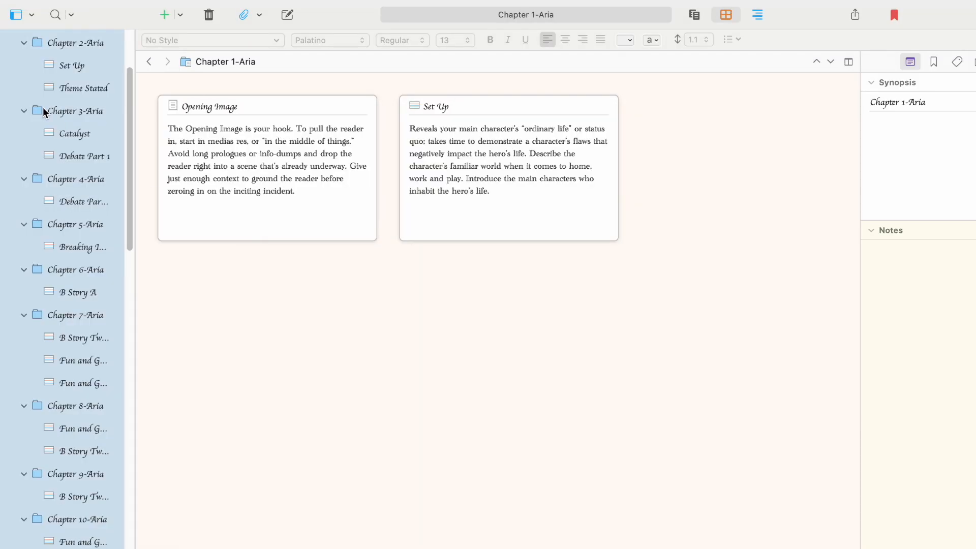
pyautogui.click(41, 109)
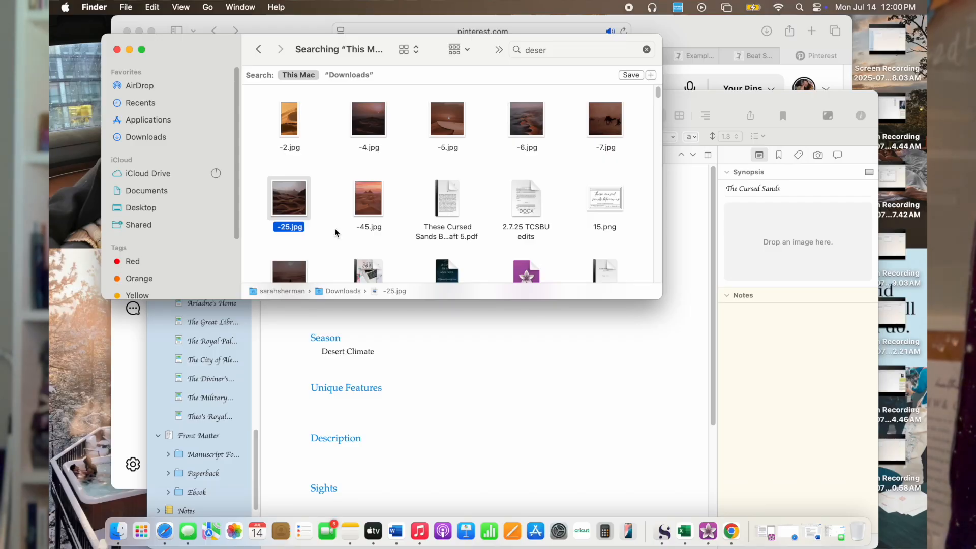
# Add the desert picture -25.jpg from Downloads as the synopsis image of The Cursed Sands
pyautogui.moveTo(292, 214); pyautogui.dragTo(840, 262)
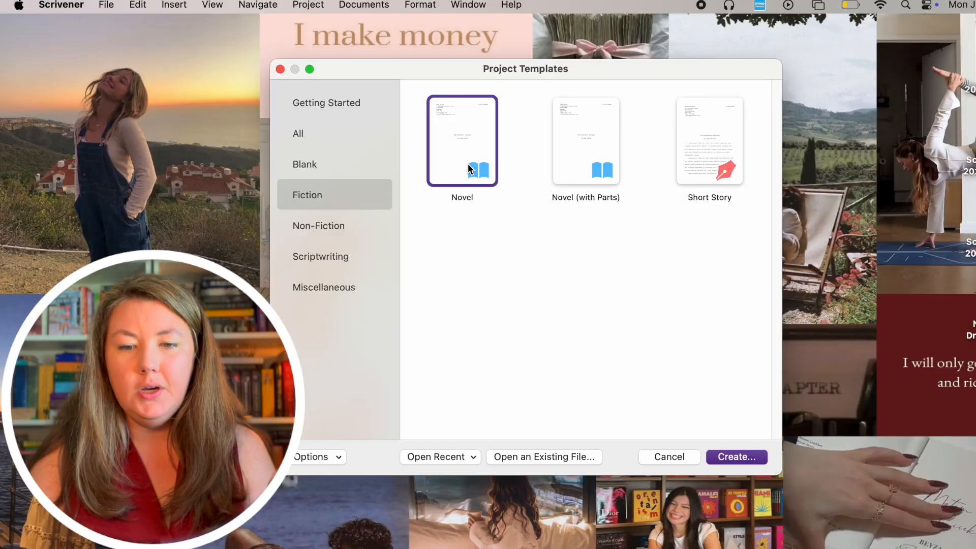
# Create a project from the Fiction template Novel, saved as TCSBU Book 1 July 2025 in Documents, and show it full screen
pyautogui.click(583, 143)
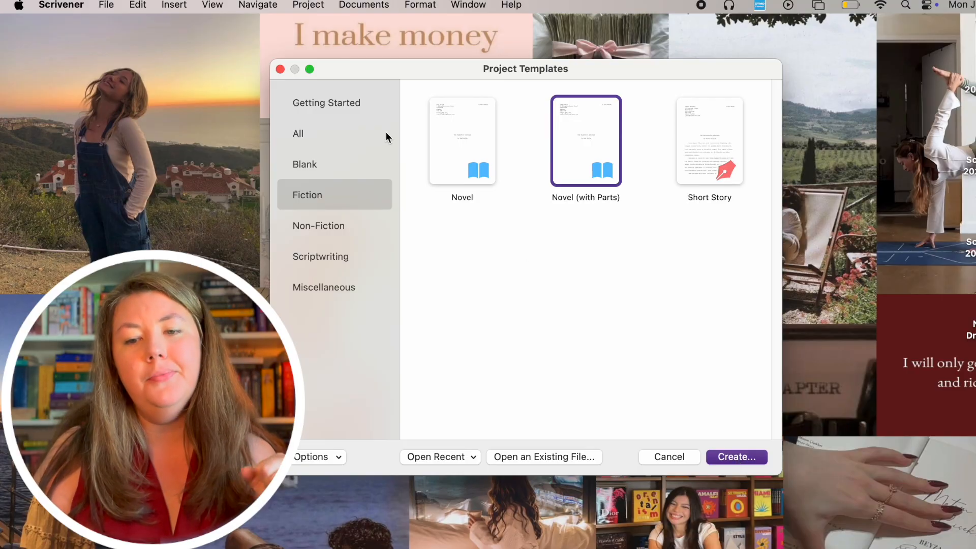
pyautogui.click(433, 128)
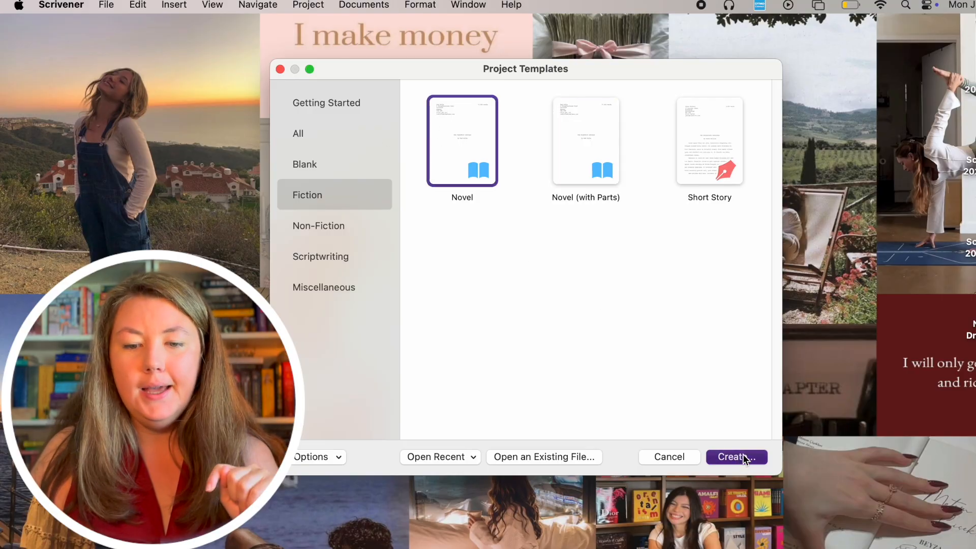
pyautogui.press('Return')
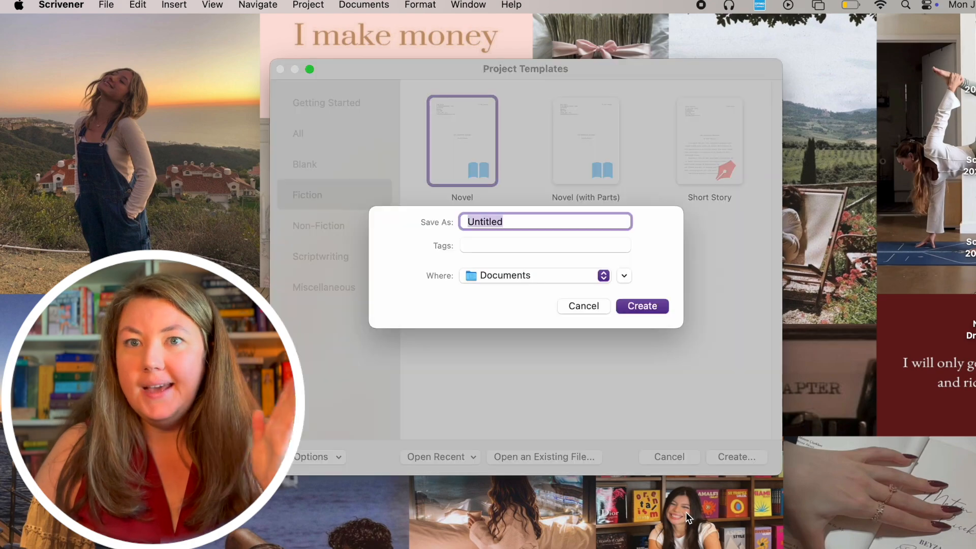
pyautogui.press('BackSpace')
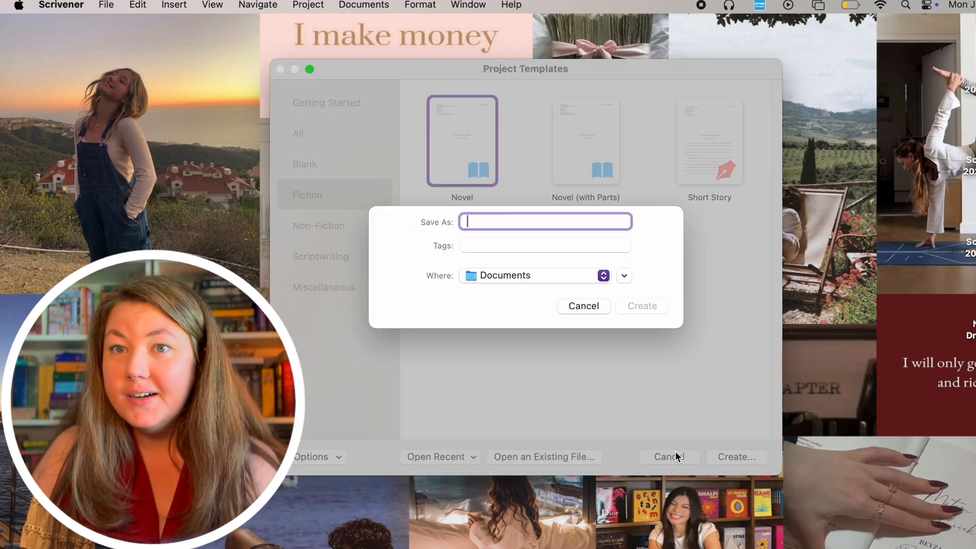
pyautogui.write('TC')
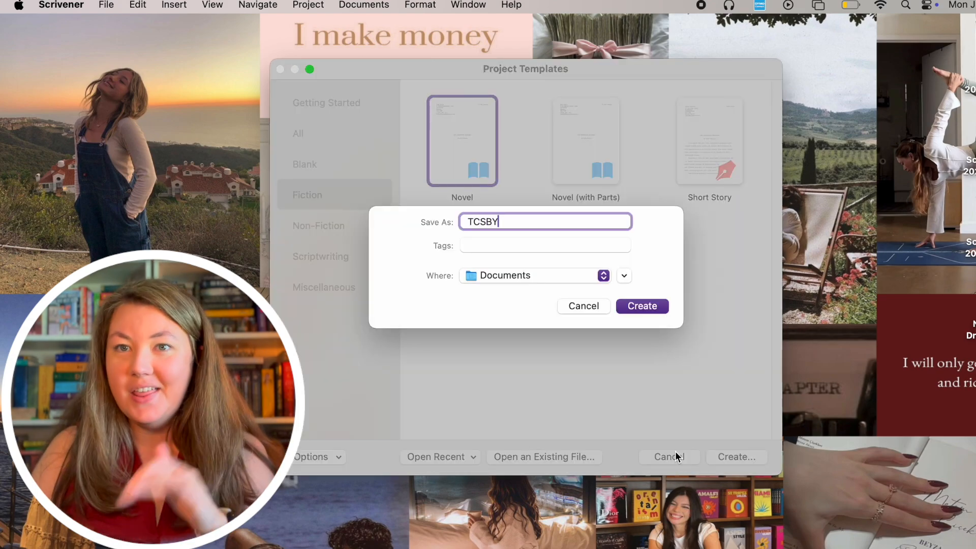
pyautogui.write('SBU Book 1')
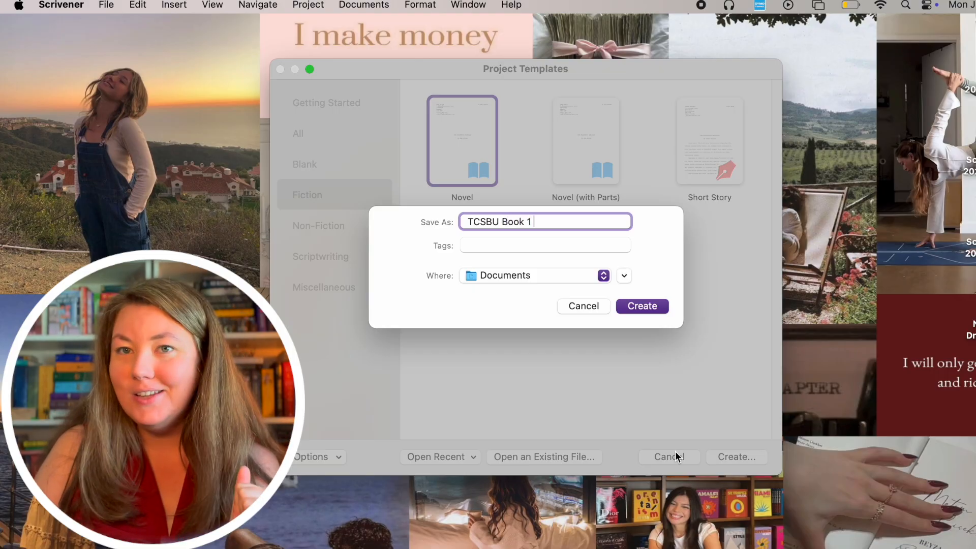
pyautogui.write(' July')
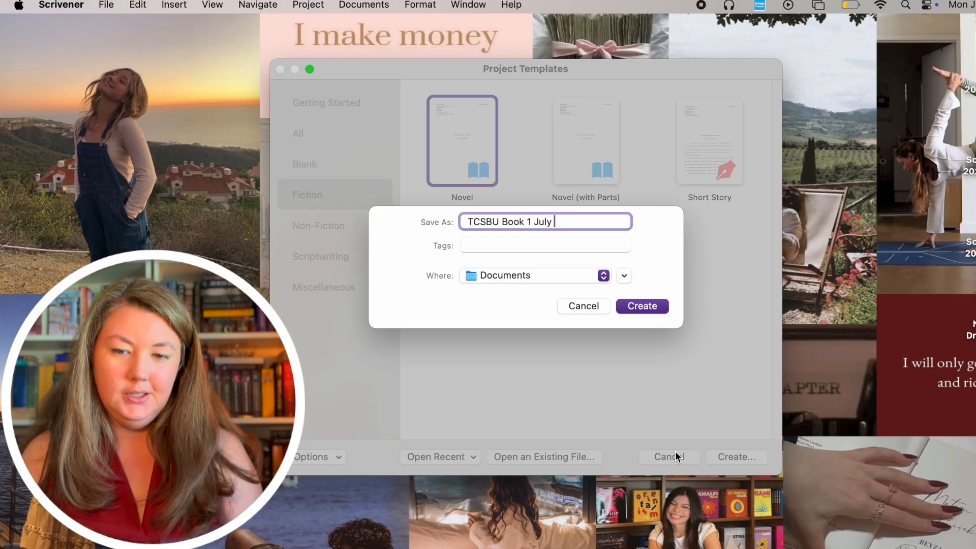
pyautogui.write(' 2025')
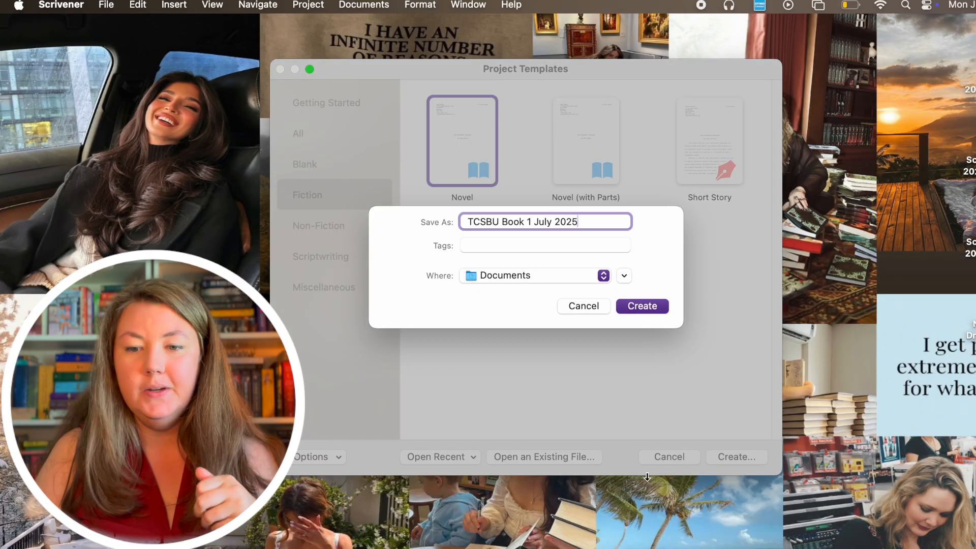
pyautogui.click(642, 307)
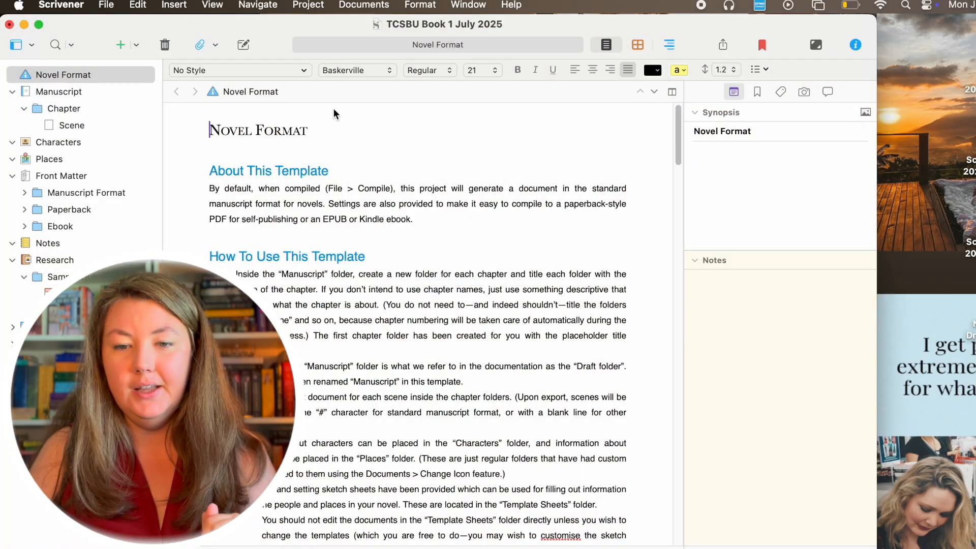
pyautogui.click(39, 24)
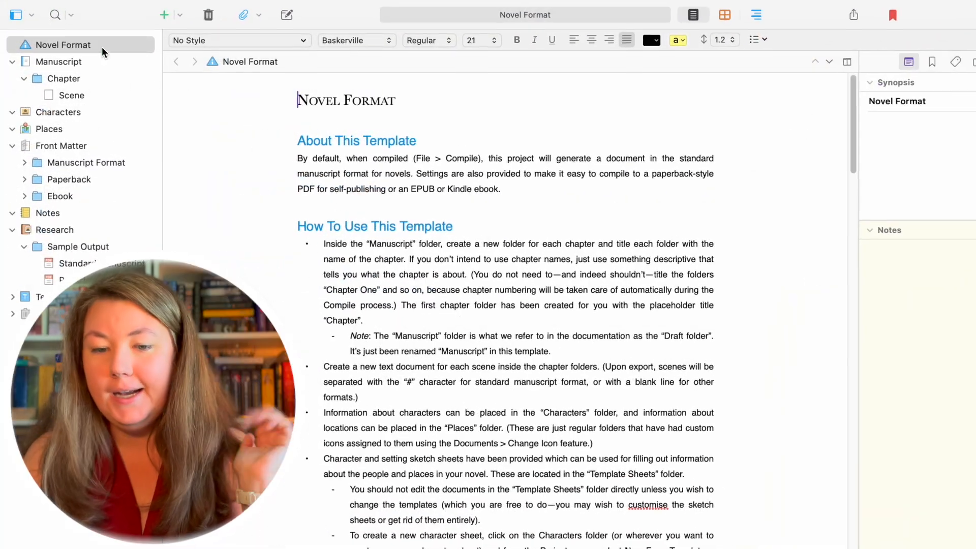
# Duplicate the Character Sketch in Template Sheets and move the copy into the Characters folder
pyautogui.click(500, 487)
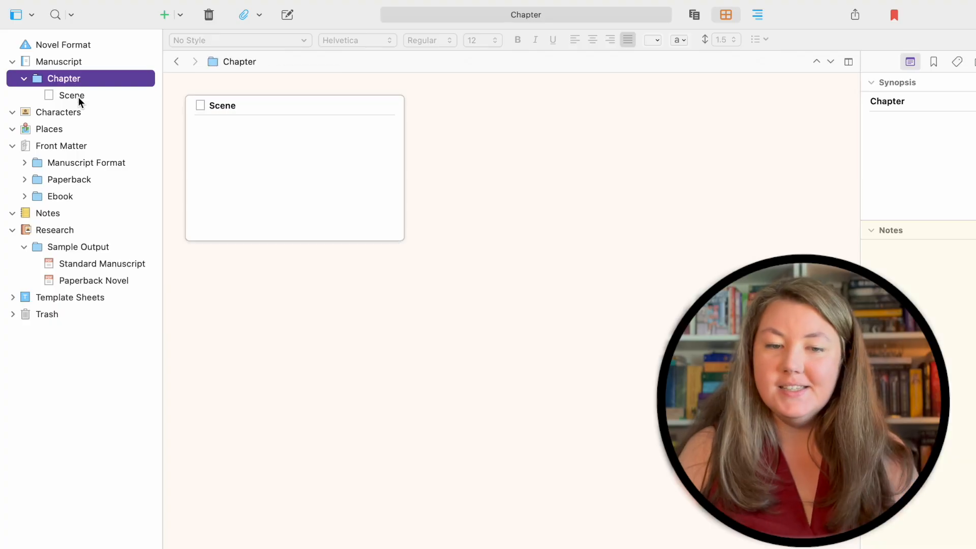
pyautogui.click(79, 97)
pyautogui.click(61, 115)
pyautogui.click(93, 301)
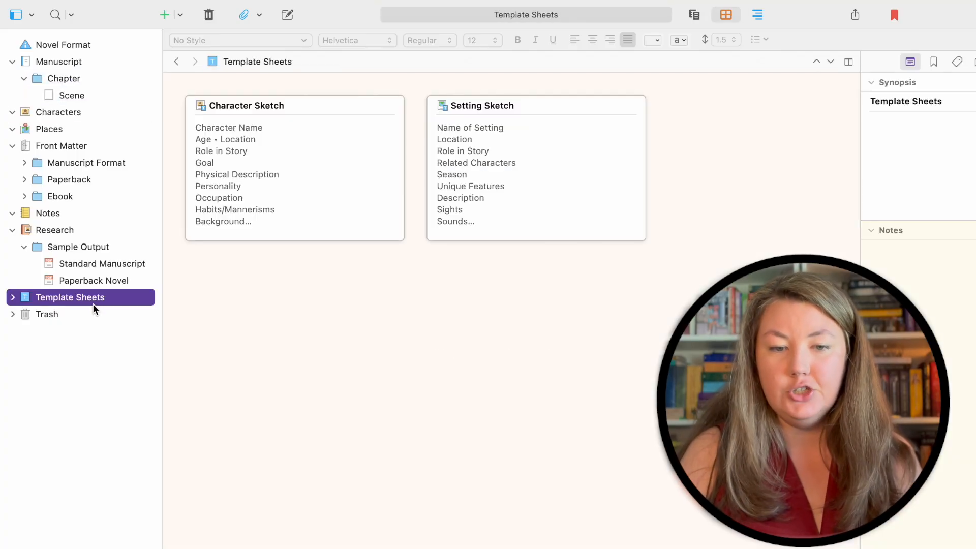
pyautogui.click(228, 110)
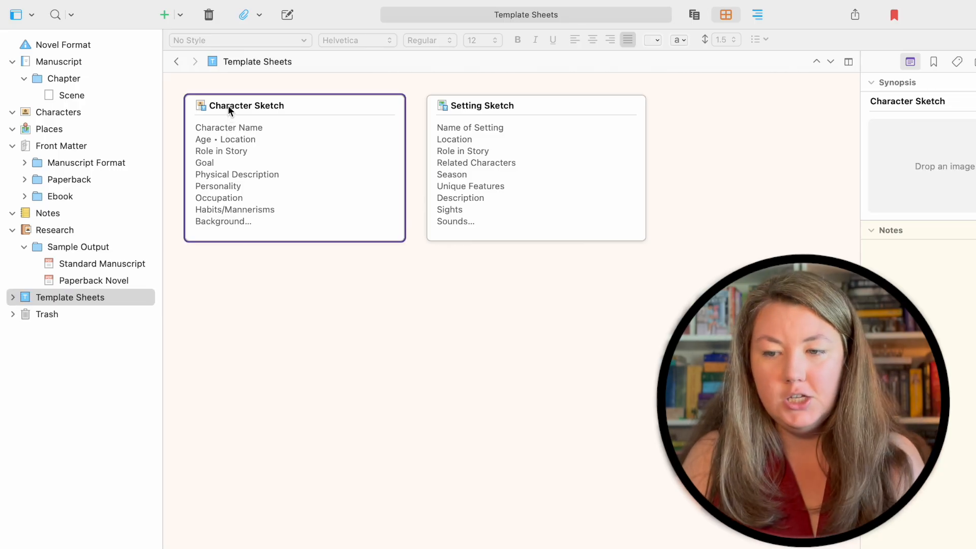
pyautogui.rightClick(228, 110)
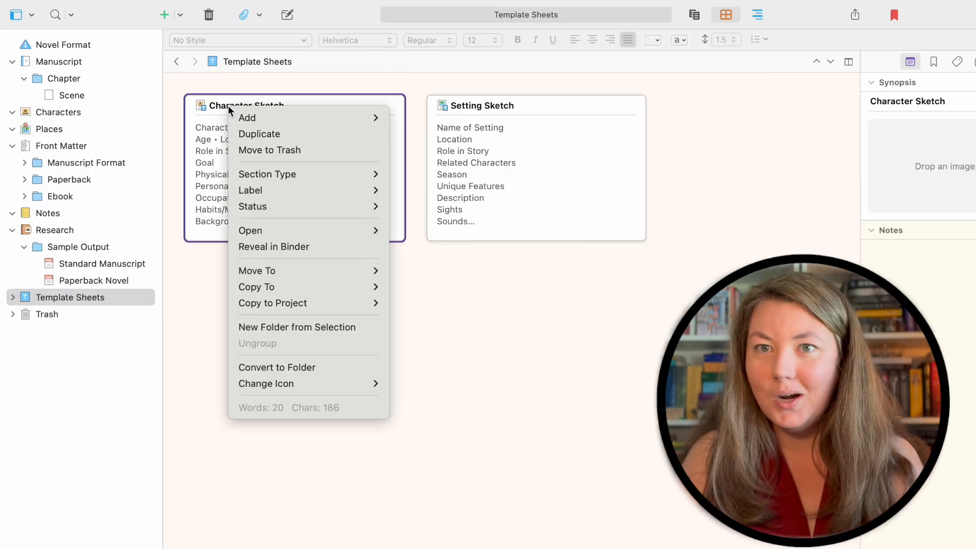
pyautogui.click(254, 135)
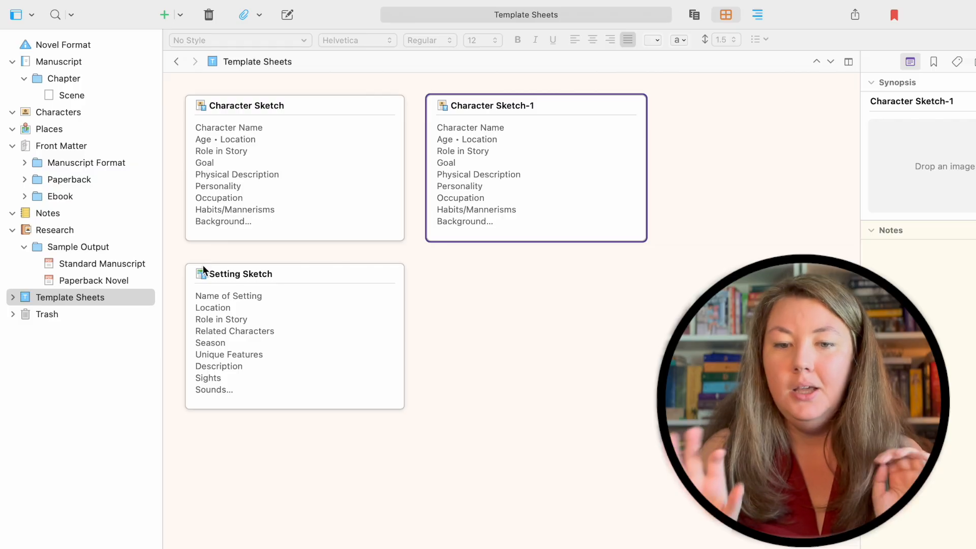
pyautogui.moveTo(442, 109)
pyautogui.mouseDown()
pyautogui.moveTo(400, 97)
pyautogui.moveTo(78, 97)
pyautogui.moveTo(77, 114)
pyautogui.mouseUp()
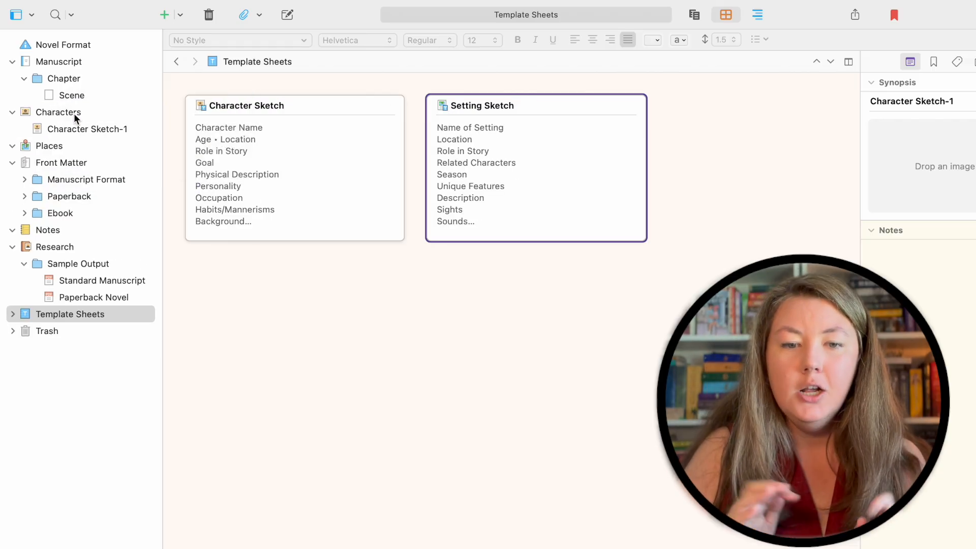
# Rename the copied character sketch in the Characters folder as Ariadne
pyautogui.click(74, 114)
pyautogui.click(271, 105)
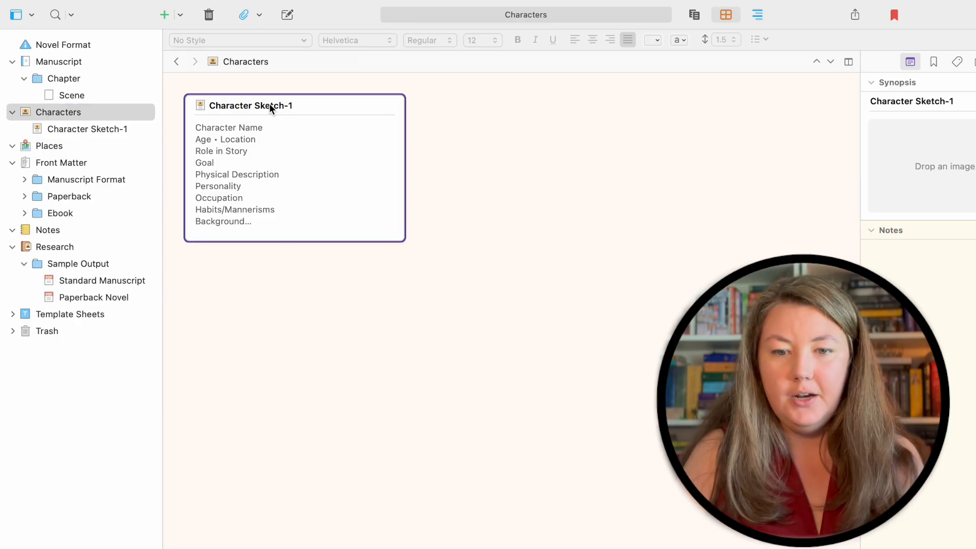
pyautogui.click(269, 104)
pyautogui.write('A')
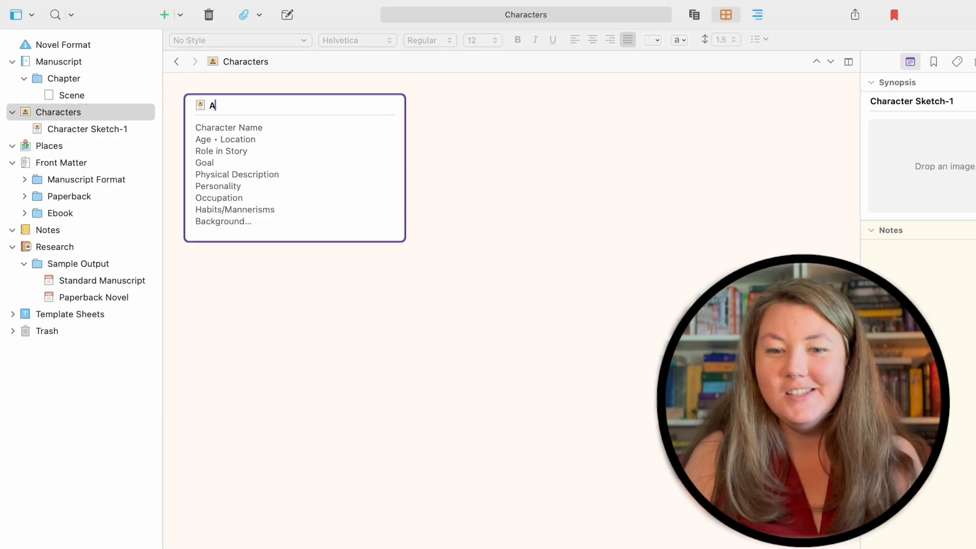
pyautogui.write('riadne')
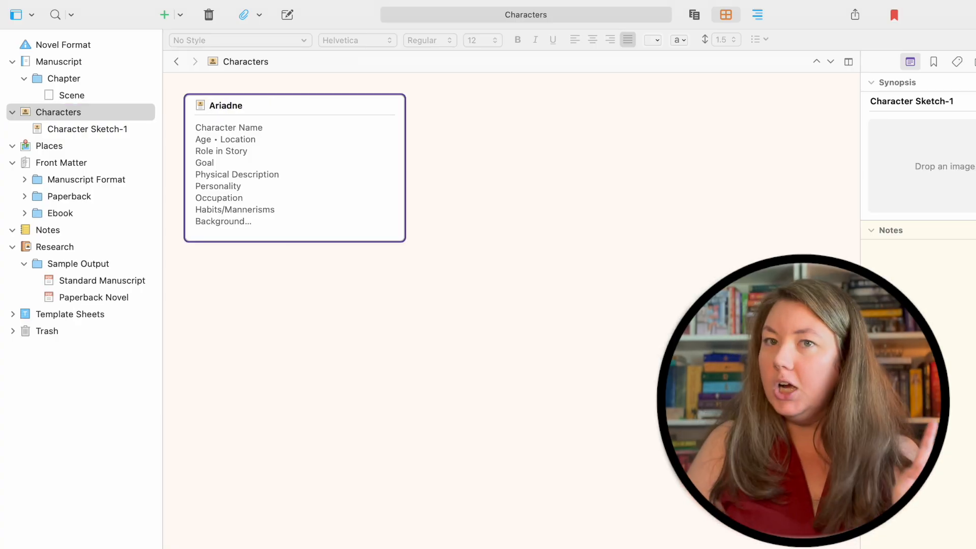
pyautogui.click(404, 323)
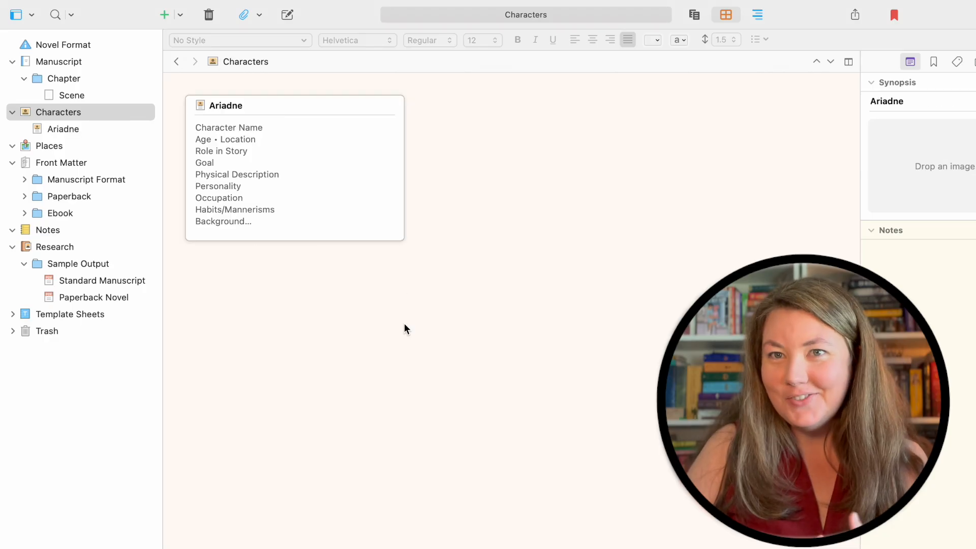
# Duplicate the Ariadne character sheet and name the copy Theophanes
pyautogui.click(263, 106)
pyautogui.rightClick(264, 106)
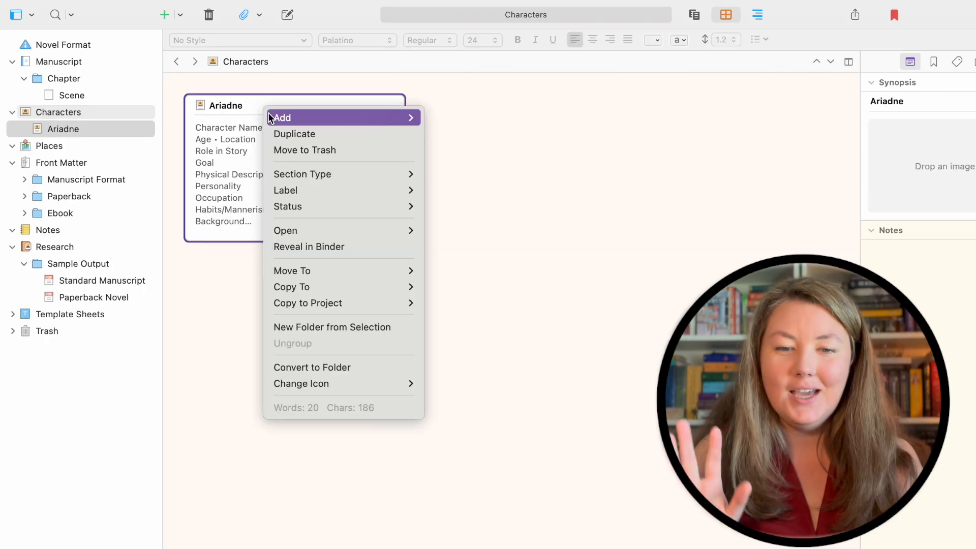
pyautogui.click(281, 134)
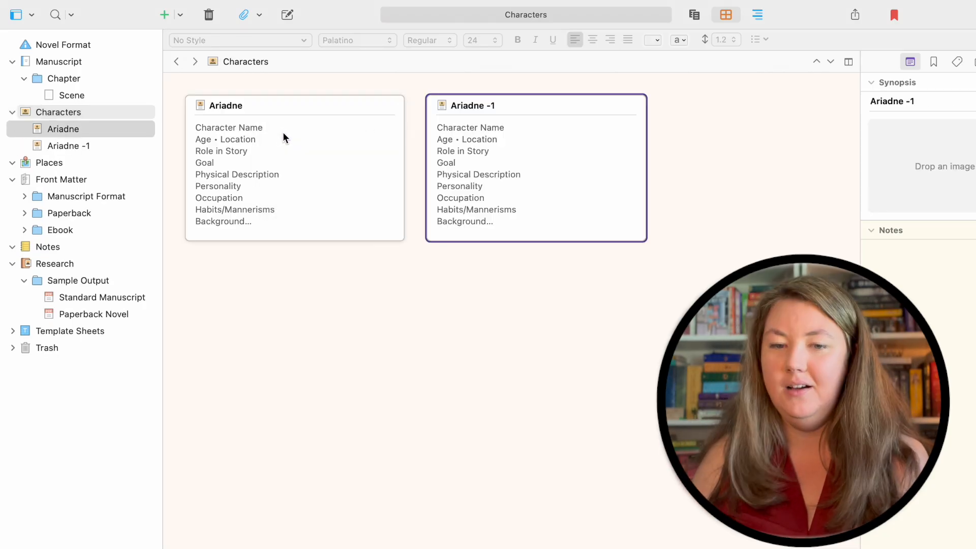
pyautogui.click(533, 110)
pyautogui.write('Theophanes')
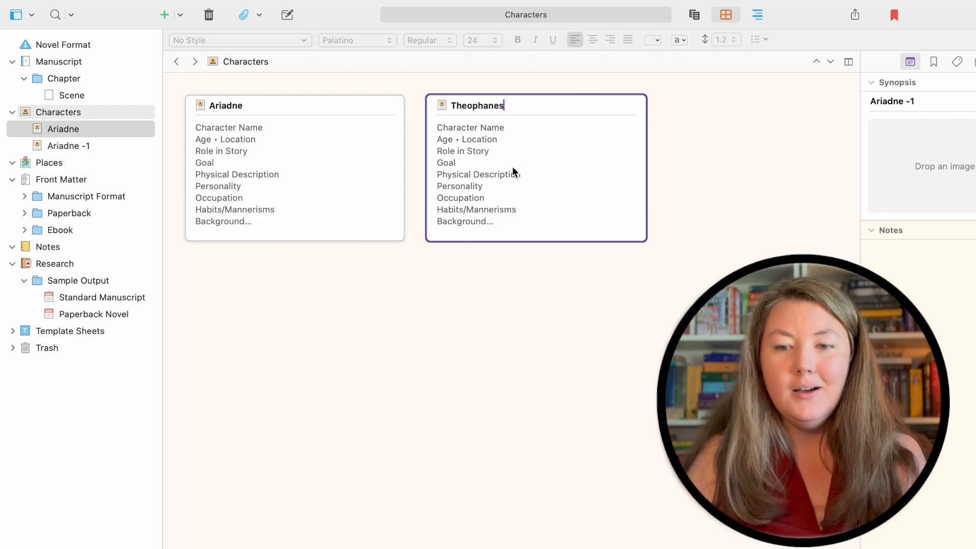
pyautogui.click(484, 276)
# Duplicate the Theophanes character sheet and name the copy Ariadne's Dad
pyautogui.click(459, 105)
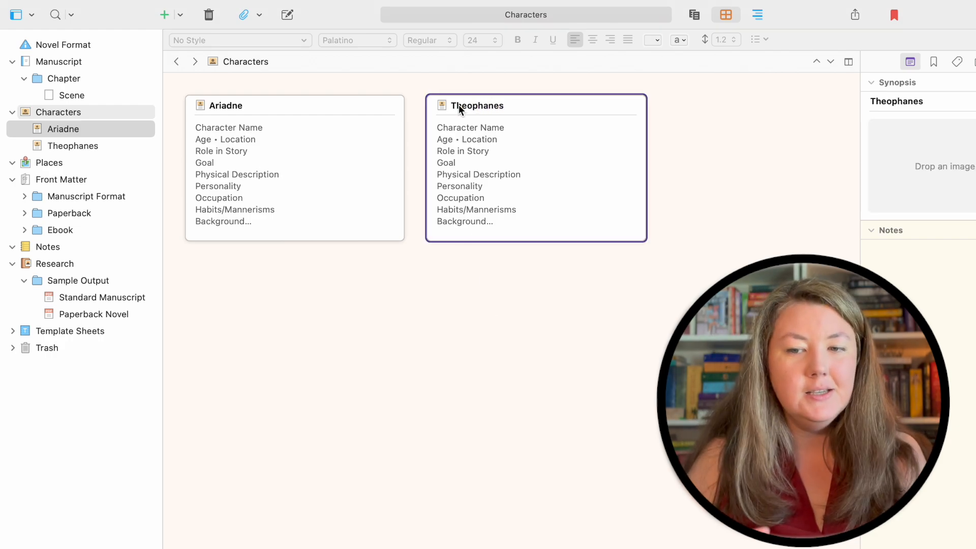
pyautogui.rightClick(459, 105)
pyautogui.moveTo(468, 118)
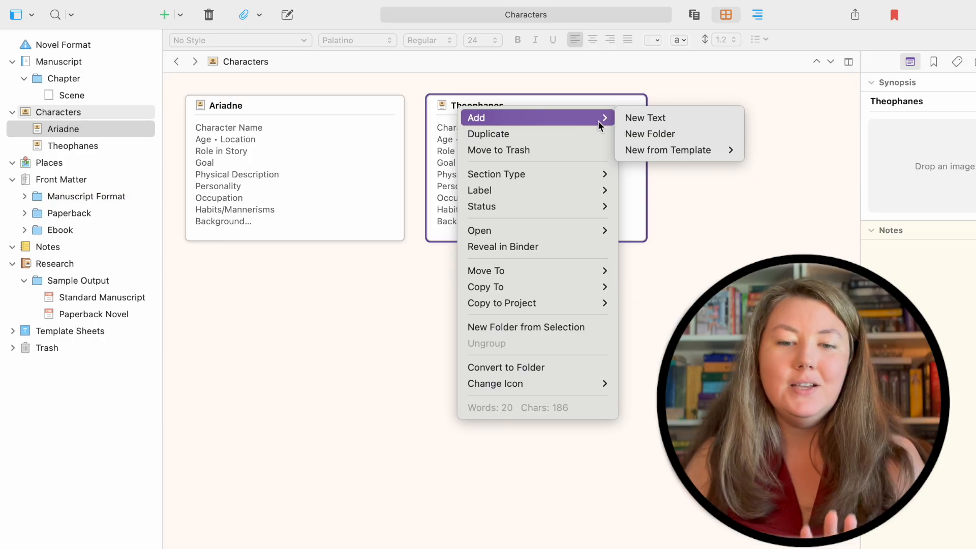
pyautogui.click(587, 133)
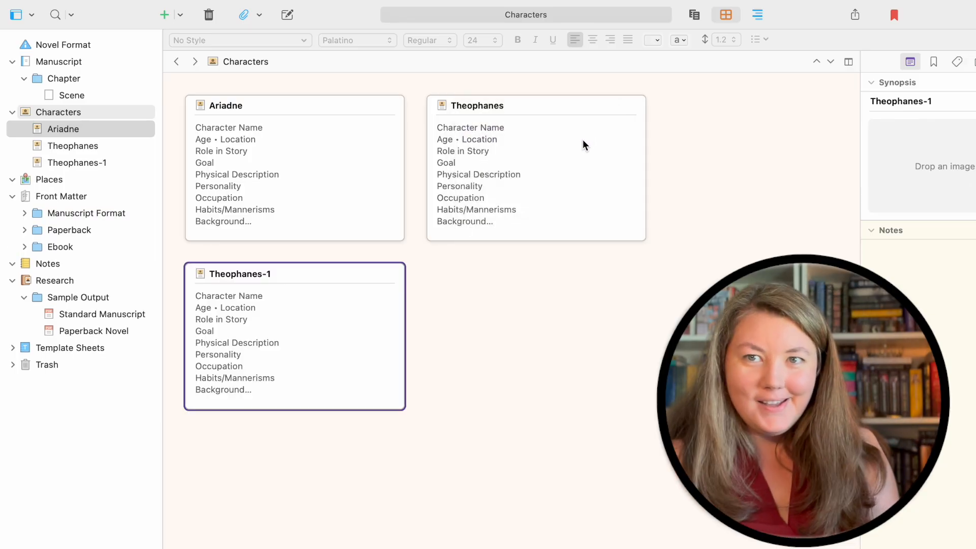
pyautogui.click(261, 275)
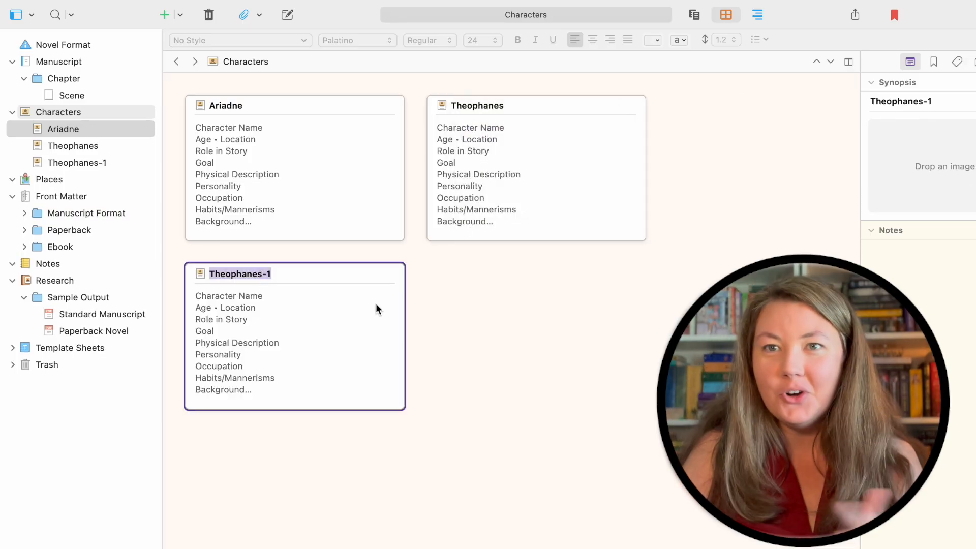
pyautogui.write('Ar')
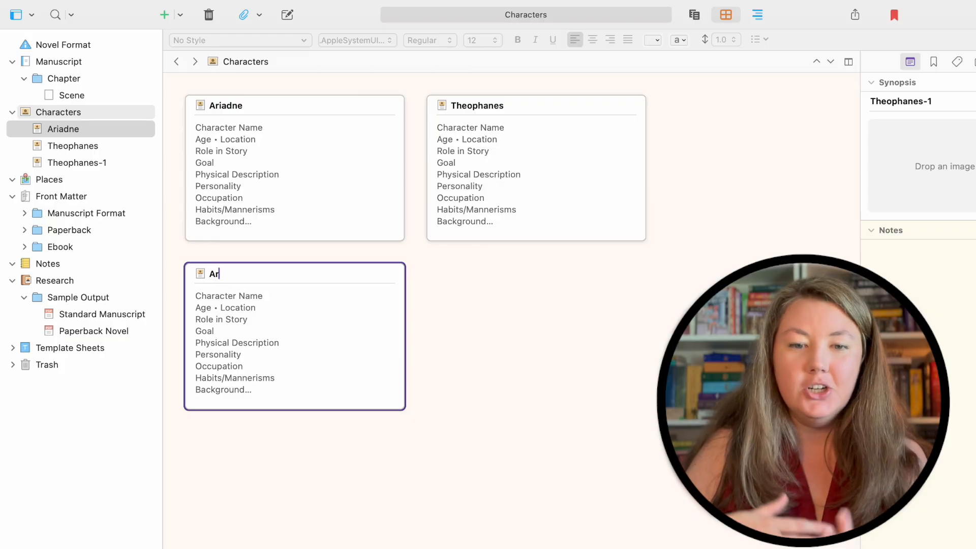
pyautogui.write('oad')
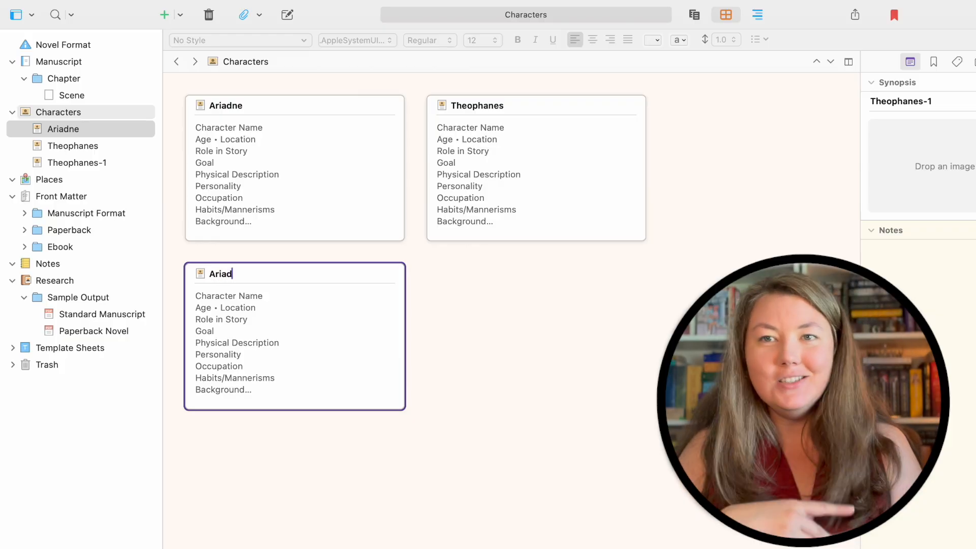
pyautogui.write("ne's Dad")
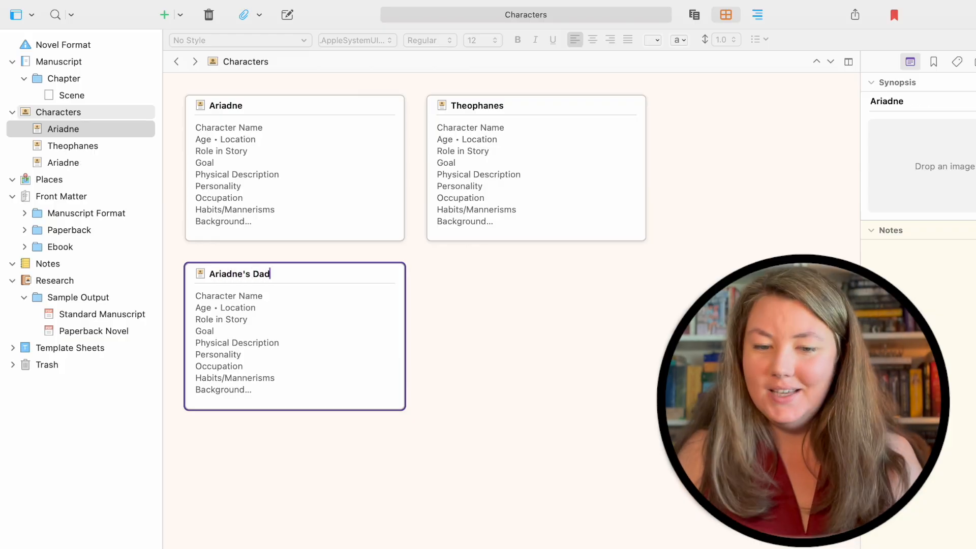
pyautogui.click(493, 309)
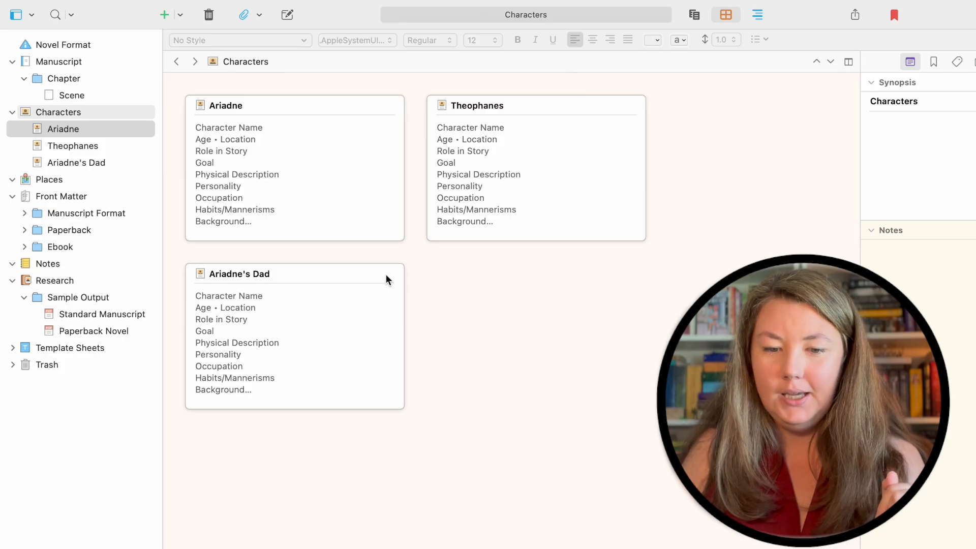
# Duplicate the Theophanes character sheet and rename the existing Ariadne's Dad sheet as Lyla
pyautogui.click(559, 102)
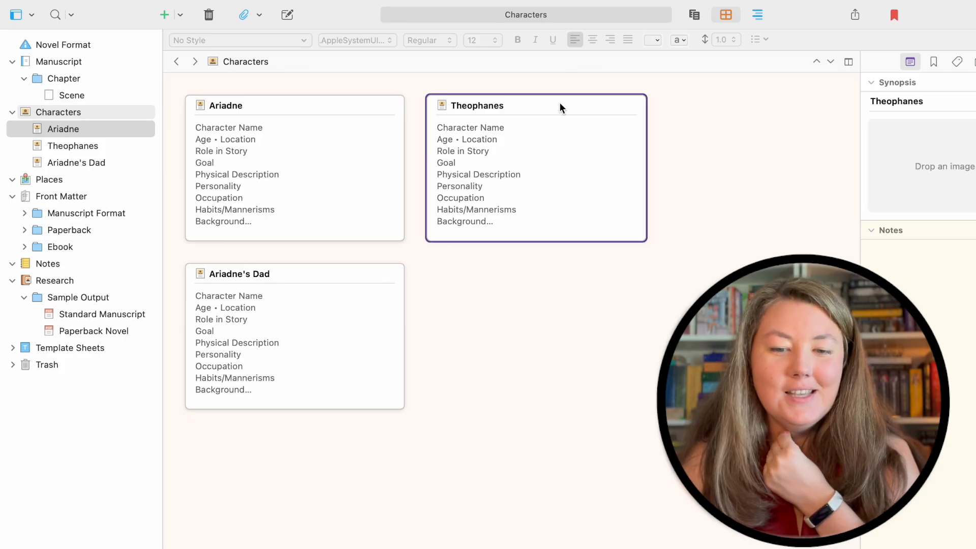
pyautogui.rightClick(559, 102)
pyautogui.click(570, 131)
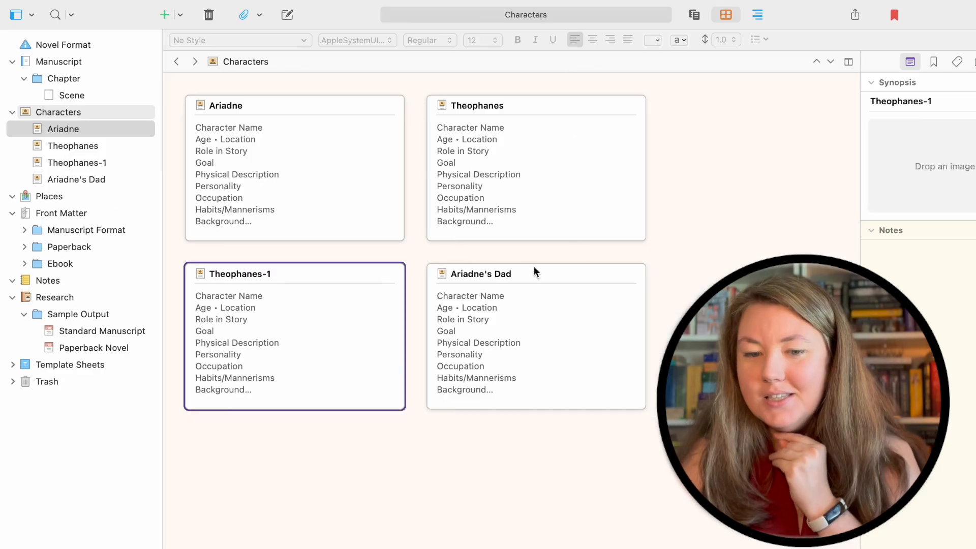
pyautogui.click(530, 273)
pyautogui.click(529, 273)
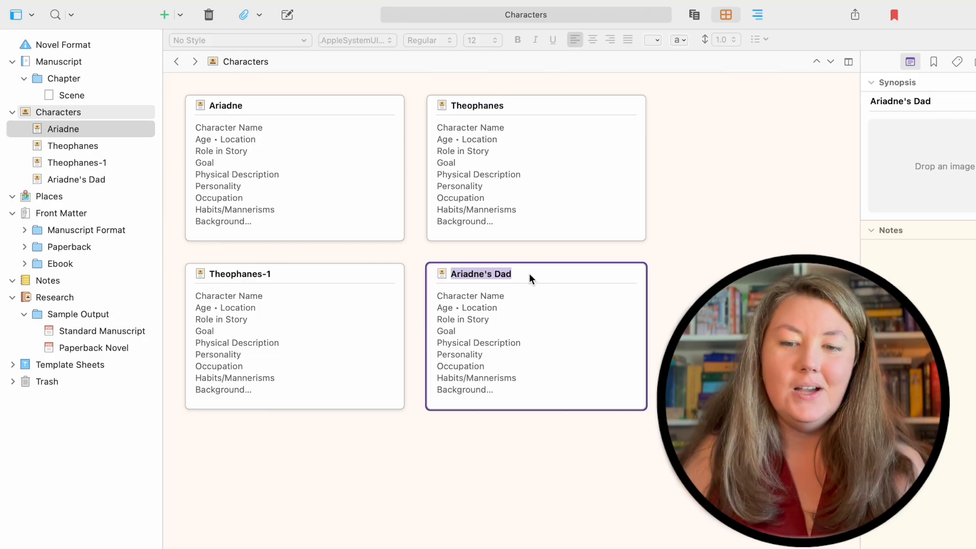
pyautogui.write('Lyla')
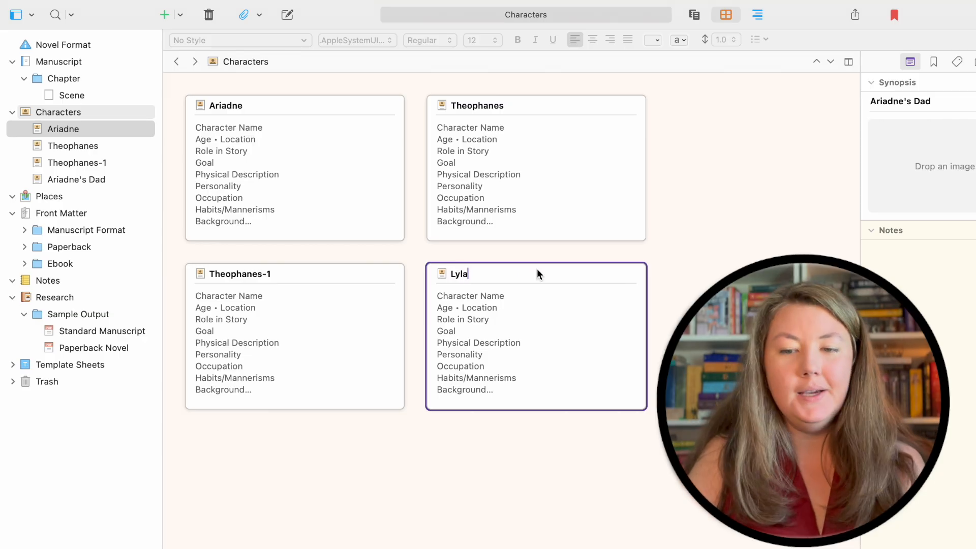
pyautogui.click(683, 273)
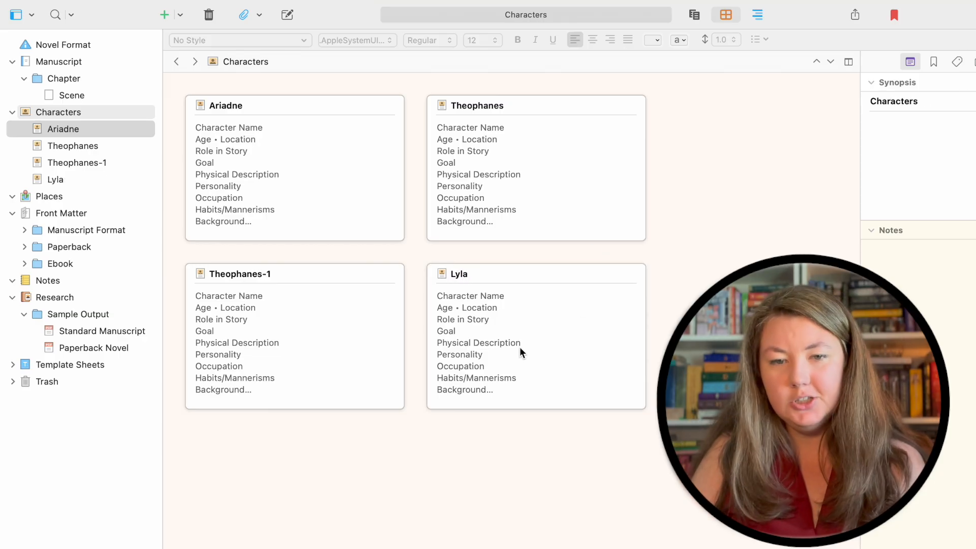
# Rename the Theophanes-1 copy in the Characters folder as Ariadne's Dad
pyautogui.click(309, 273)
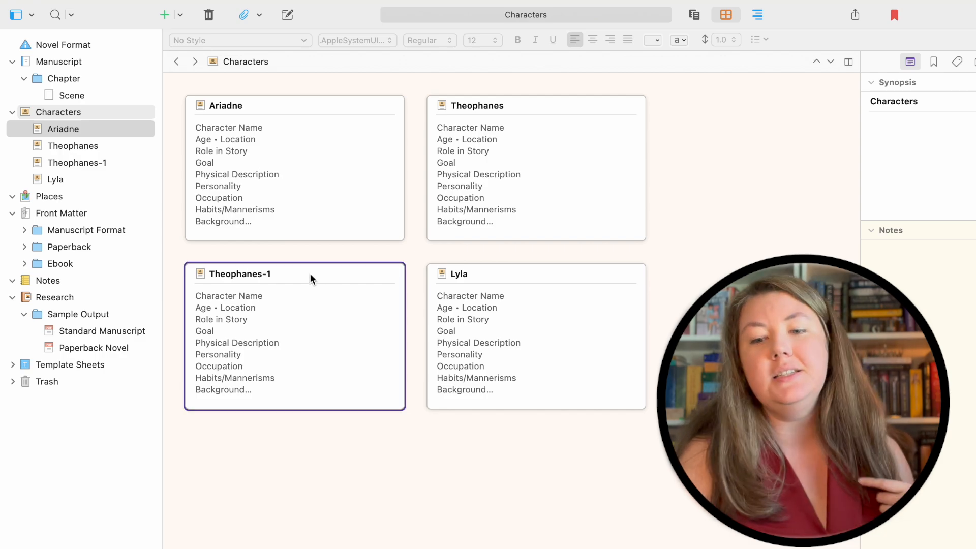
pyautogui.click(311, 272)
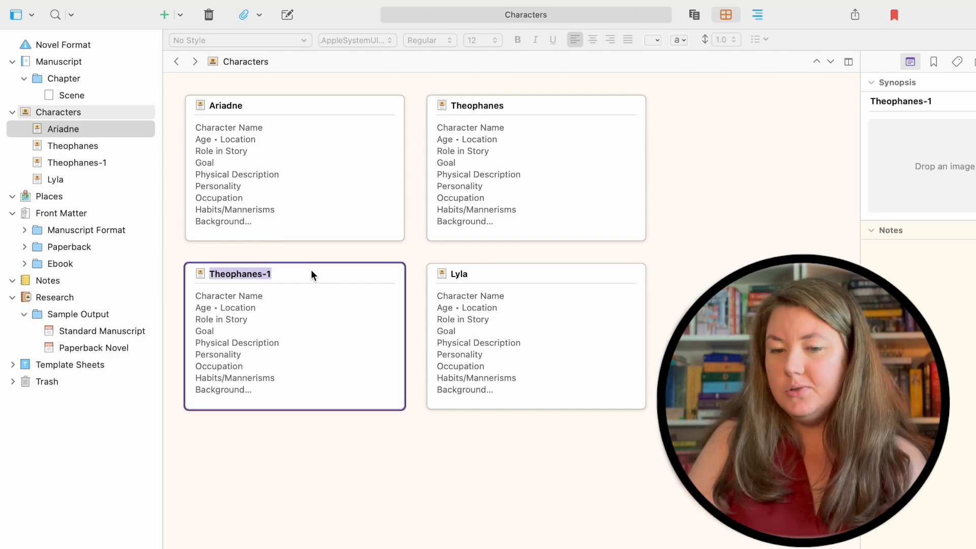
pyautogui.write('Aria')
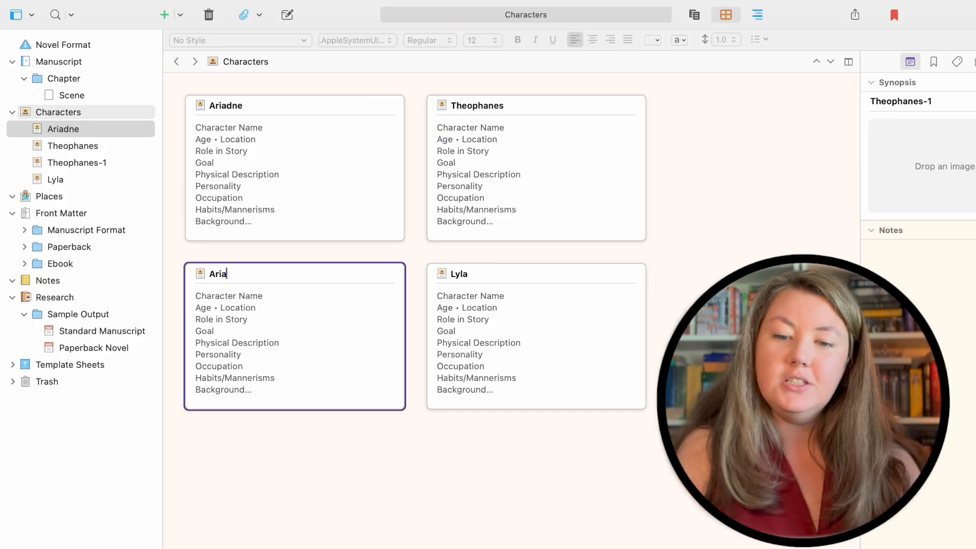
pyautogui.write("dn'e")
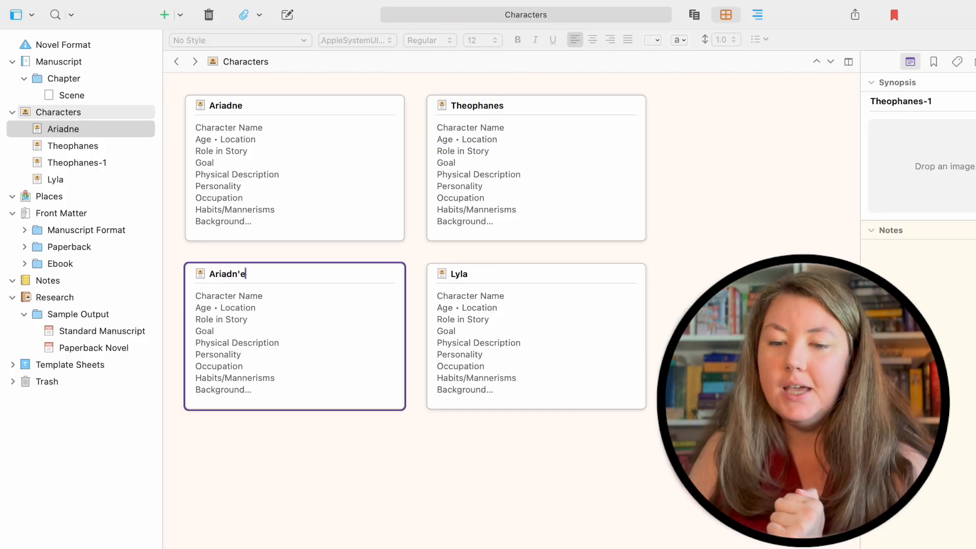
pyautogui.press('BackSpace')
pyautogui.press('BackSpace')
pyautogui.write("e's Dad")
pyautogui.press('Return')
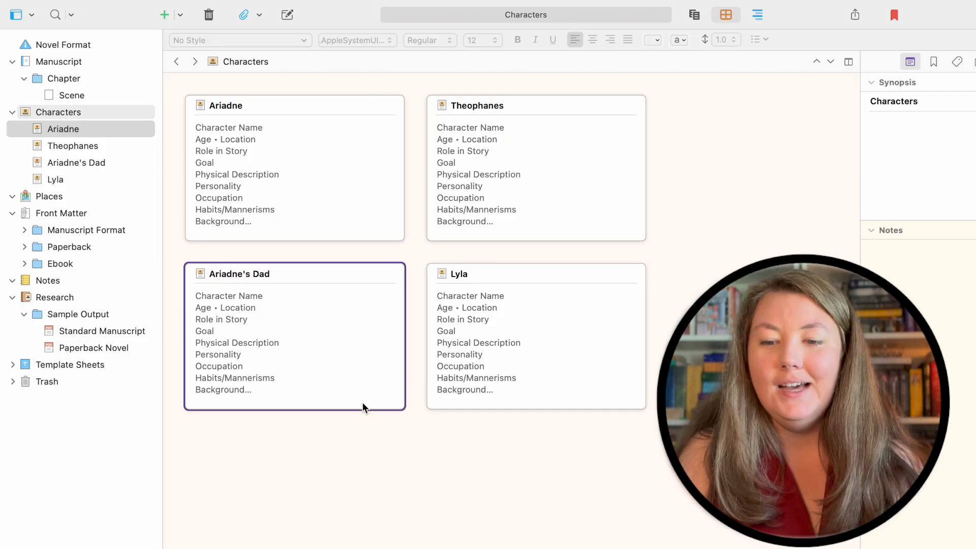
# Duplicate the Ariadne's Dad character sheet and name the copy Seraphine
pyautogui.click(629, 313)
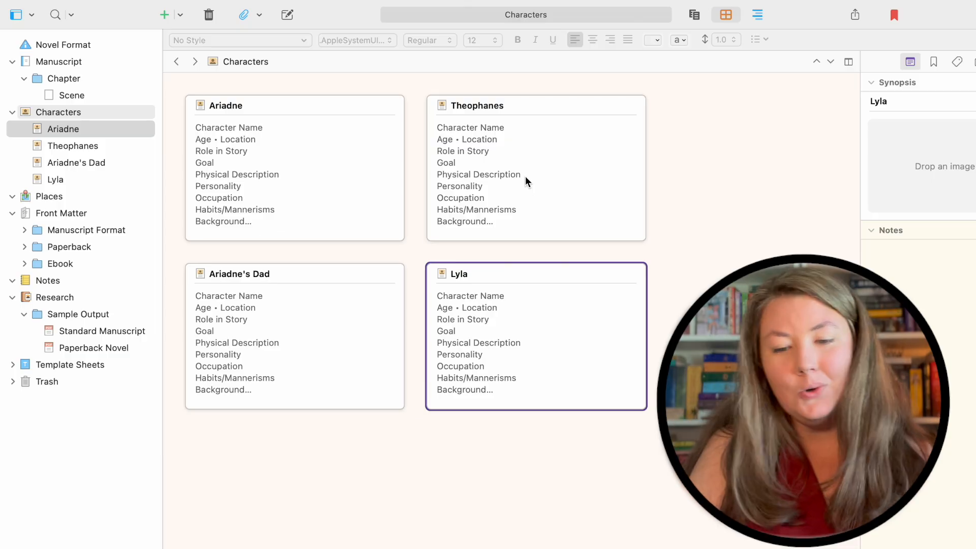
pyautogui.click(525, 176)
pyautogui.click(318, 276)
pyautogui.rightClick(319, 276)
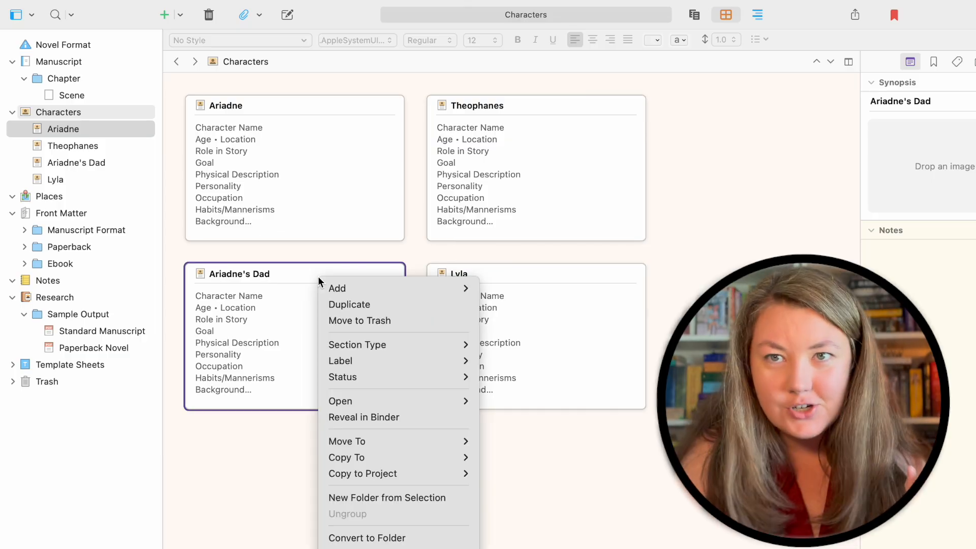
pyautogui.click(336, 303)
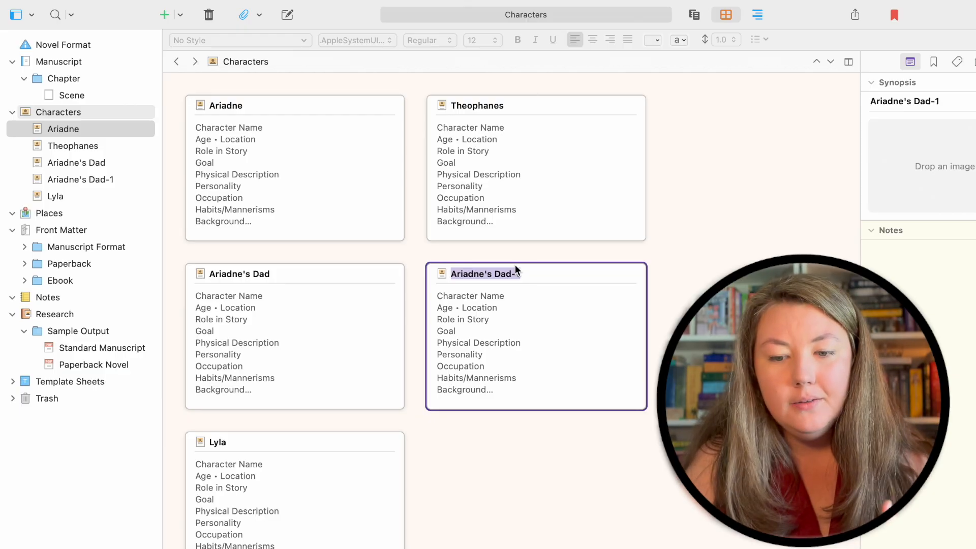
pyautogui.write('Ser')
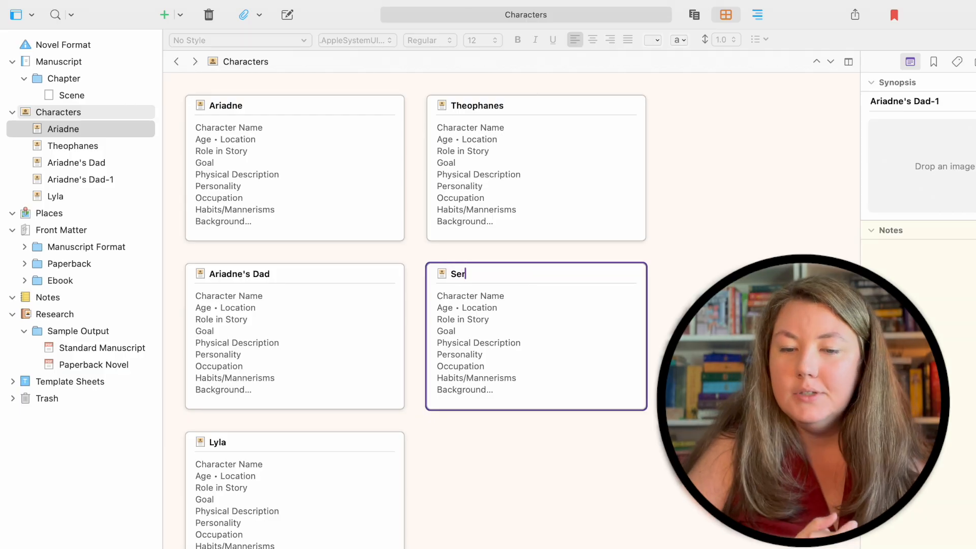
pyautogui.write('aphine')
pyautogui.press('Return')
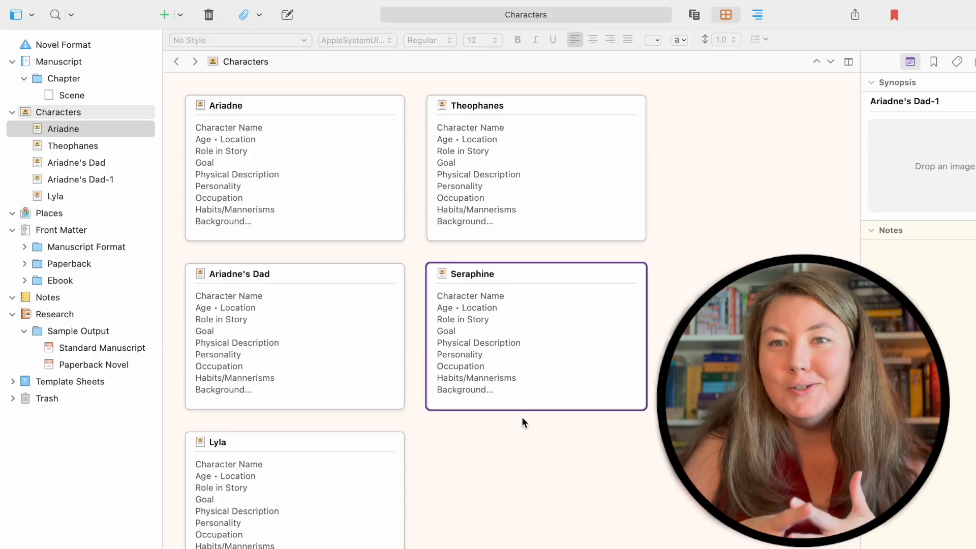
pyautogui.click(522, 417)
# Duplicate the Seraphine character sheet and name the copy Brina
pyautogui.click(490, 275)
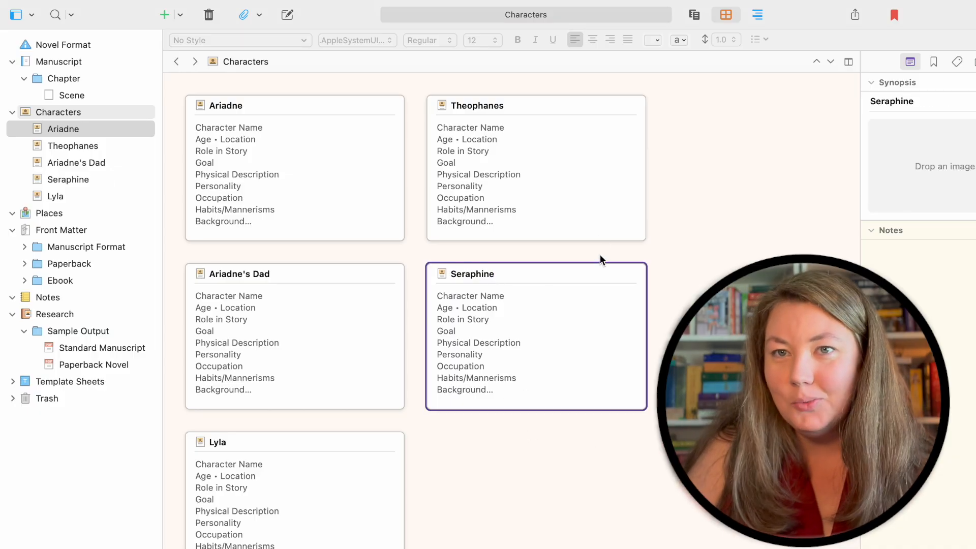
pyautogui.rightClick(596, 267)
pyautogui.press('Escape')
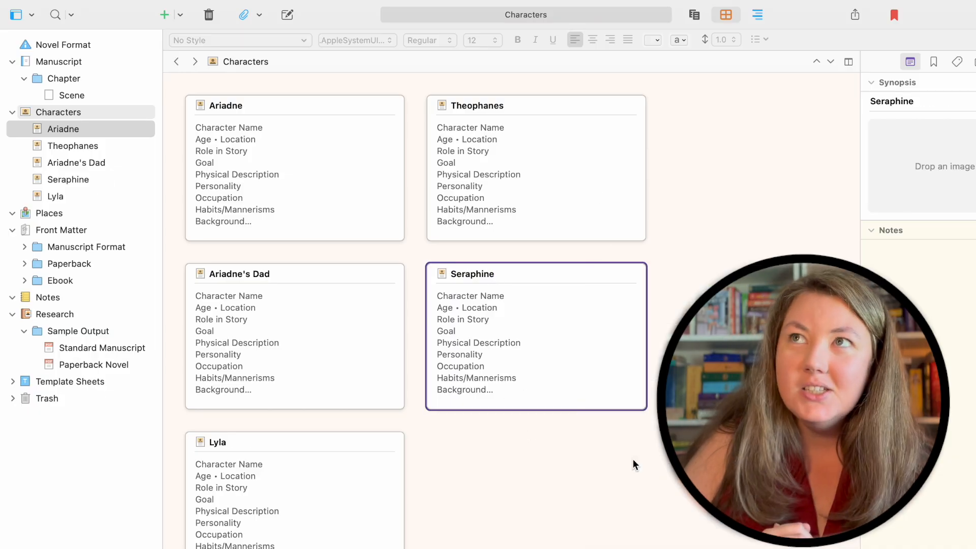
pyautogui.click(272, 440)
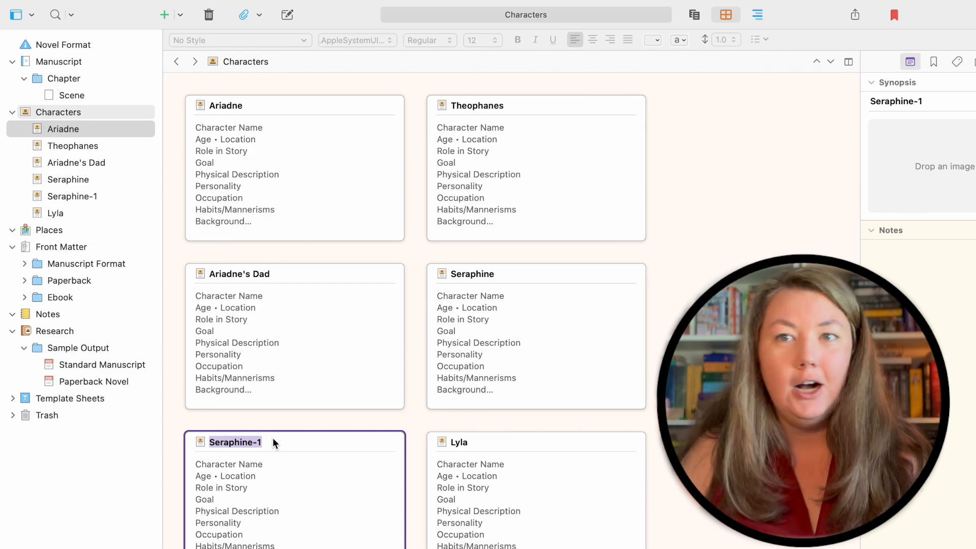
pyautogui.write('Brina')
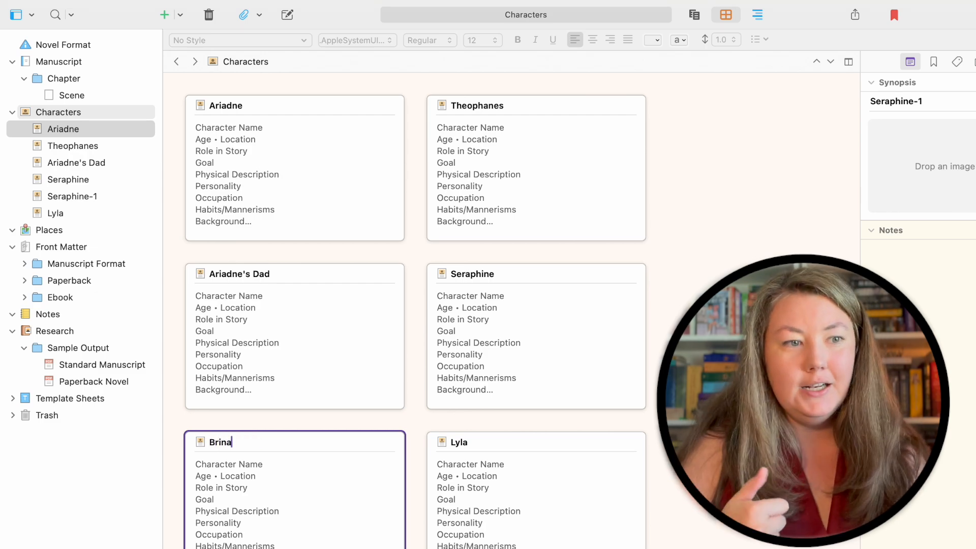
pyautogui.click(636, 391)
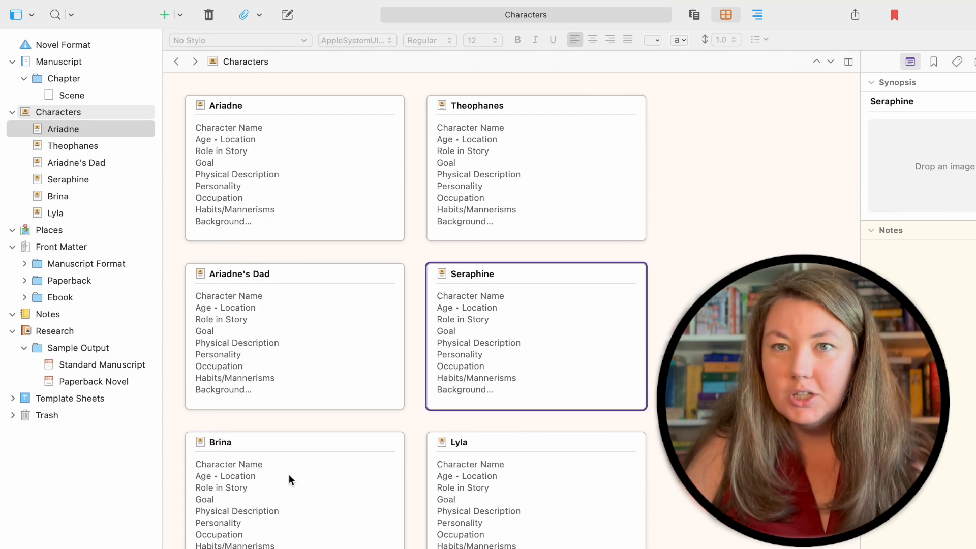
pyautogui.rightClick(289, 447)
pyautogui.click(493, 379)
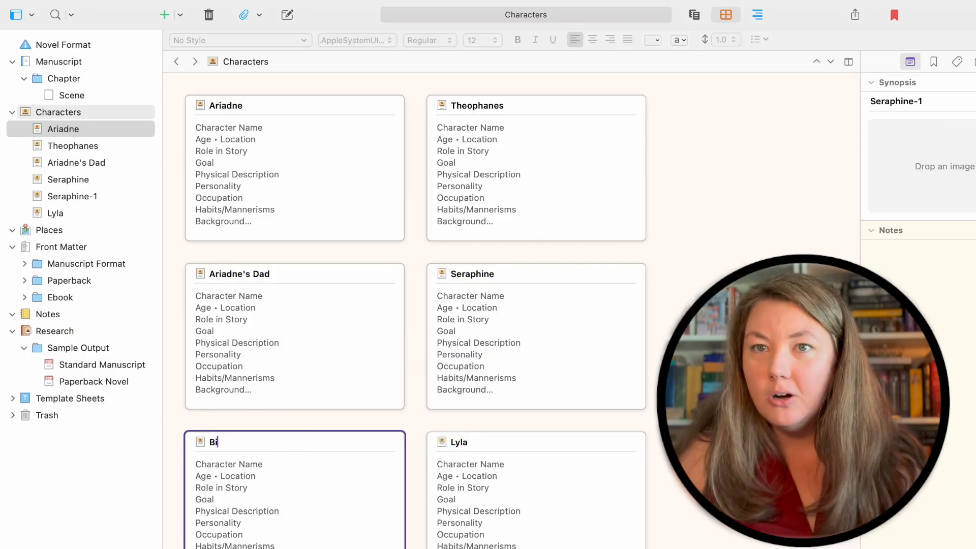
pyautogui.write('rina')
pyautogui.click(636, 395)
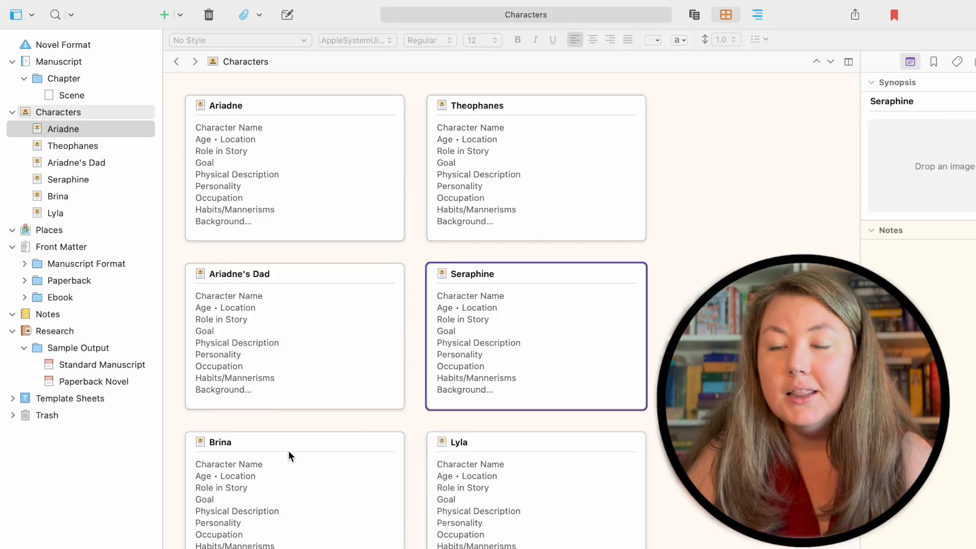
# Duplicate the Brina character sheet and name the copy Niamh
pyautogui.rightClick(288, 451)
pyautogui.click(356, 364)
pyautogui.click(481, 442)
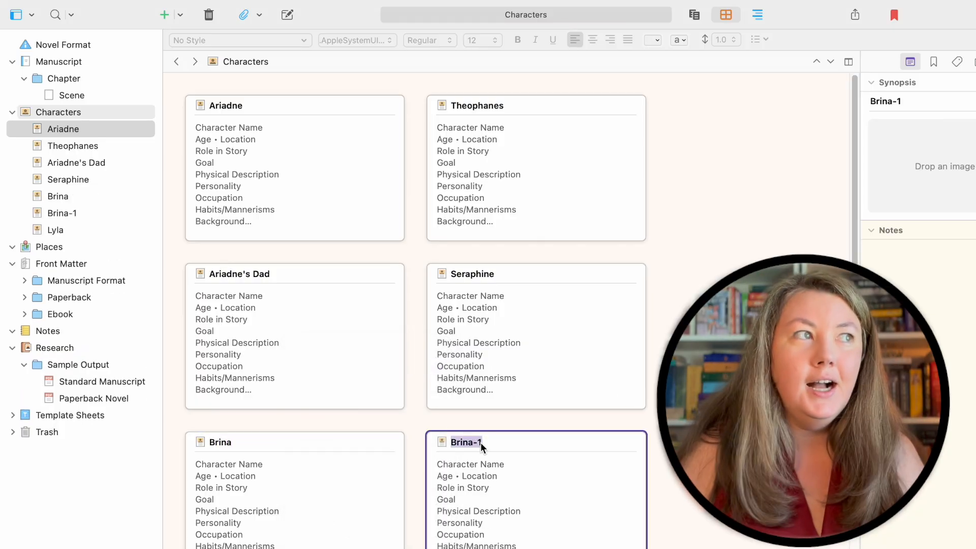
pyautogui.write('Niamh')
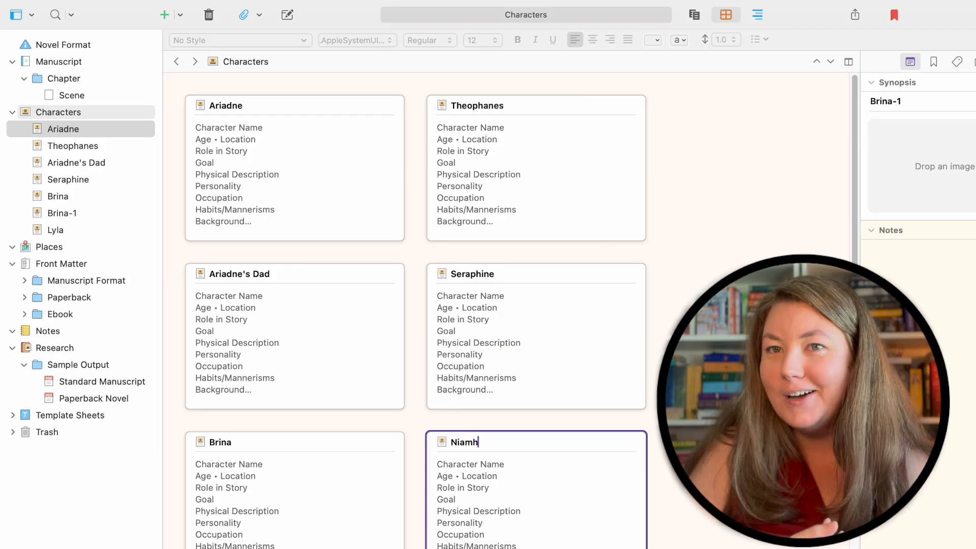
pyautogui.click(698, 472)
# Look over all the character cards in the Characters folder to check which characters have a sheet
pyautogui.scroll(-5, 618, 477)
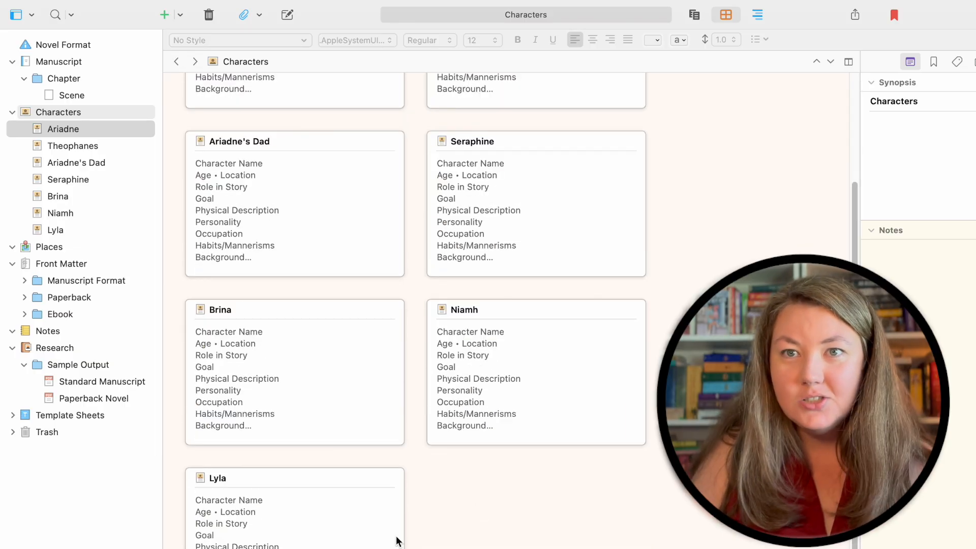
pyautogui.scroll(5, 397, 541)
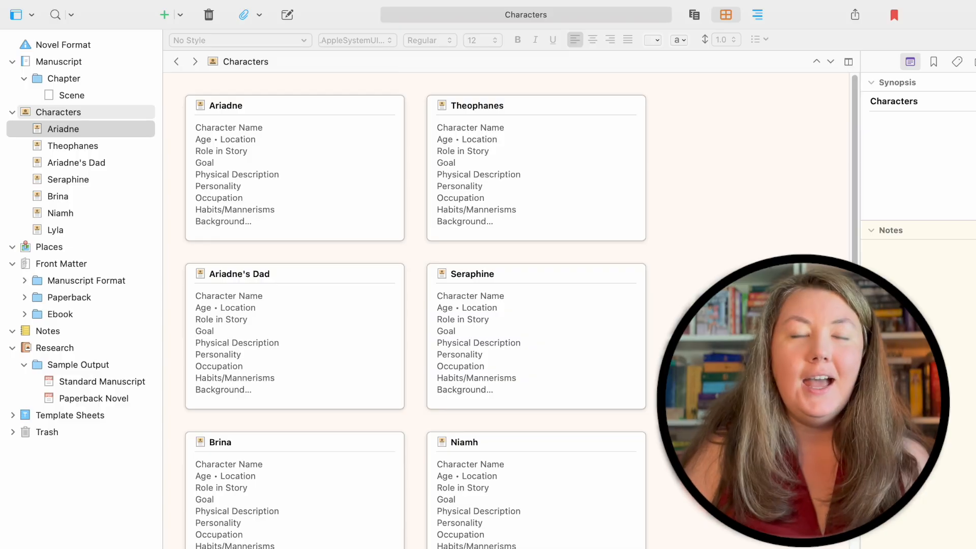
pyautogui.scroll(-1, 625, 325)
pyautogui.scroll(1, 625, 325)
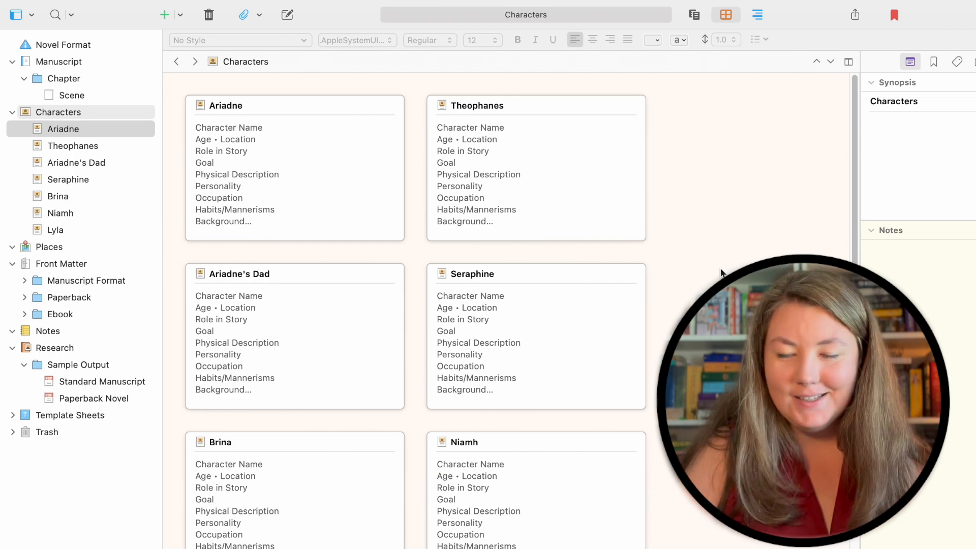
pyautogui.scroll(-3, 720, 273)
pyautogui.scroll(3, 721, 273)
pyautogui.scroll(-3, 720, 272)
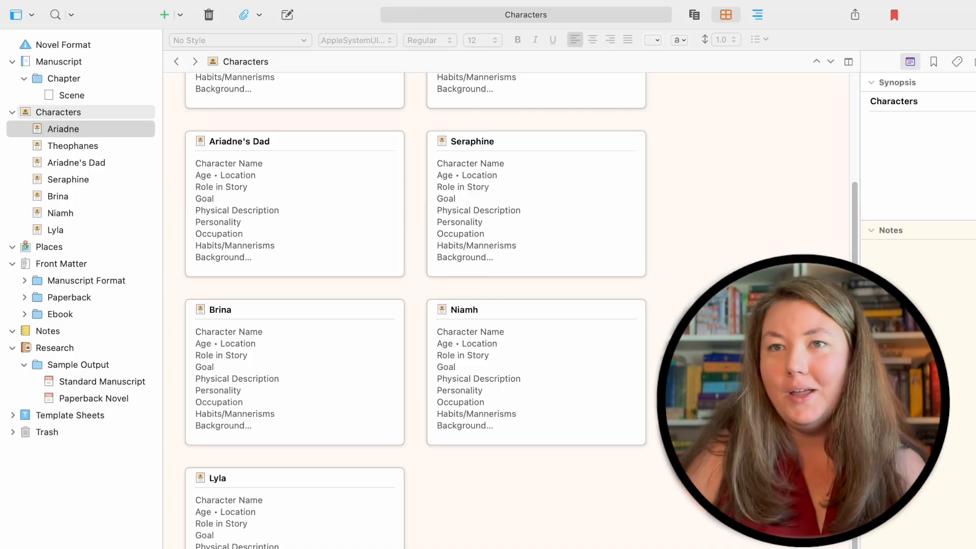
pyautogui.scroll(4, 415, 304)
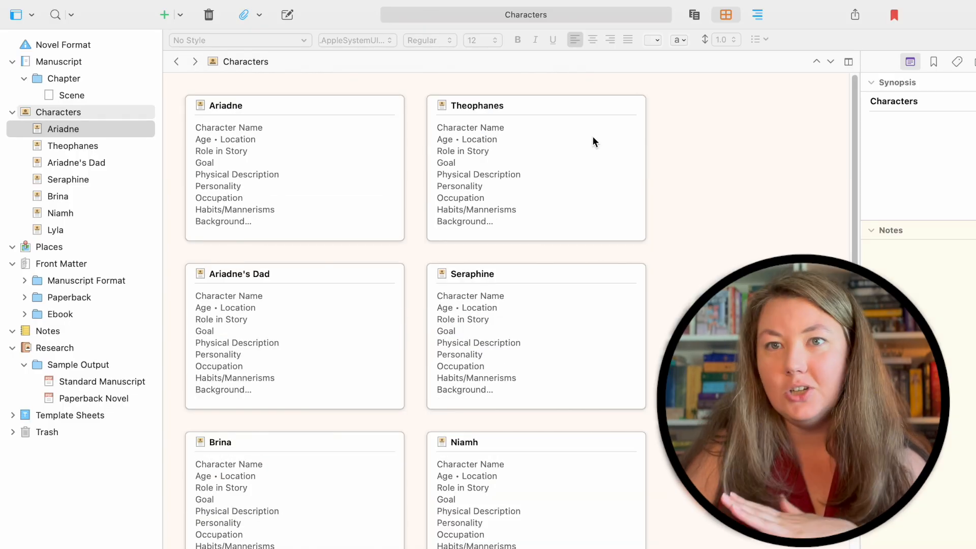
# Duplicate the Theophanes character sheet and name the copy Rami
pyautogui.rightClick(572, 106)
pyautogui.click(605, 136)
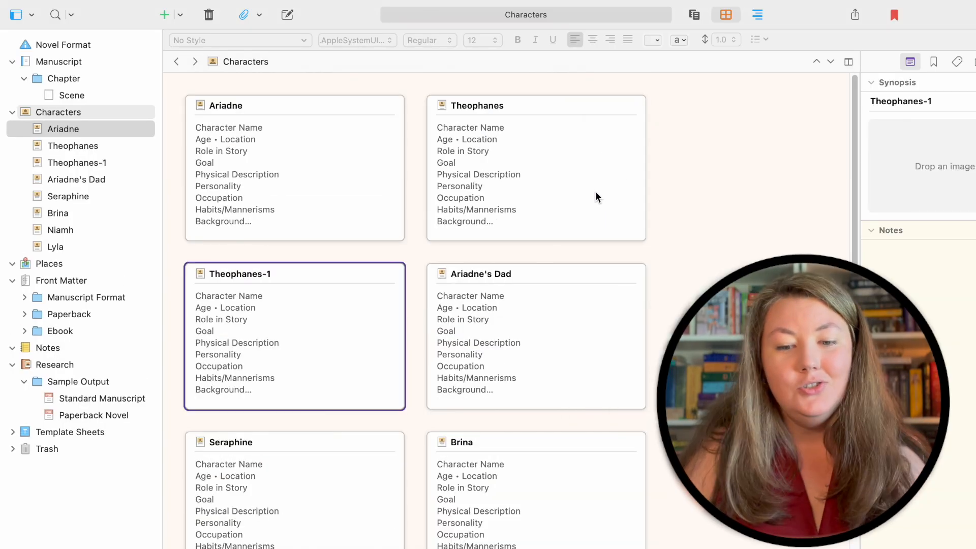
pyautogui.click(298, 274)
pyautogui.write('Rami')
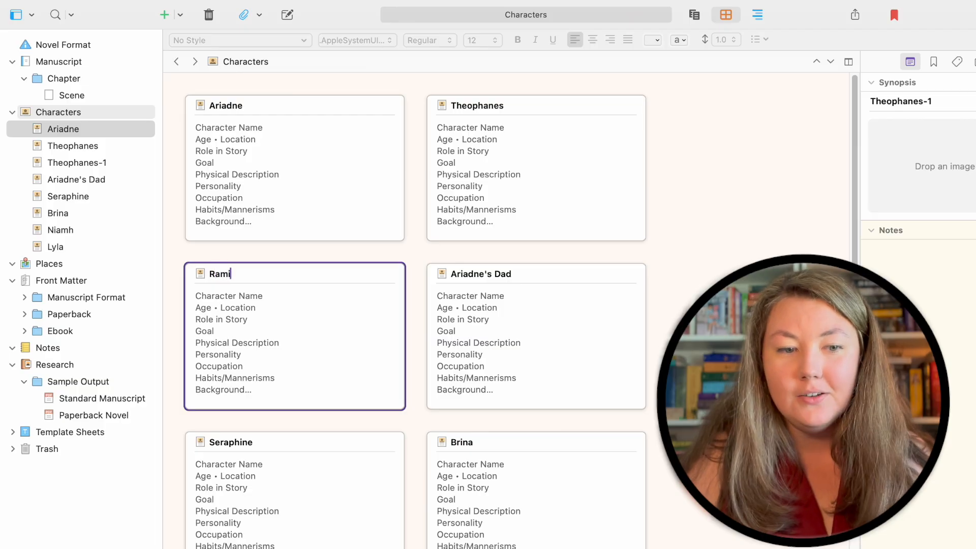
pyautogui.click(755, 202)
# Reorder the character cards so Rami follows Ariadne's Dad and Lyla sits between Seraphine and Brina
pyautogui.moveTo(459, 375); pyautogui.dragTo(234, 285)
pyautogui.scroll(-2, 481, 390)
pyautogui.moveTo(492, 547); pyautogui.dragTo(504, 370)
pyautogui.scroll(2, 504, 371)
pyautogui.click(737, 335)
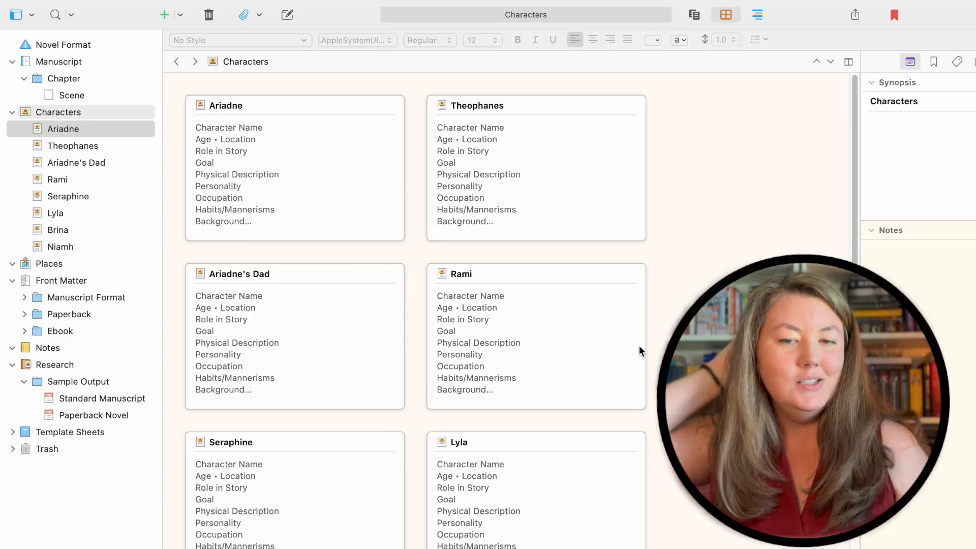
pyautogui.scroll(-3, 640, 340)
pyautogui.scroll(3, 418, 264)
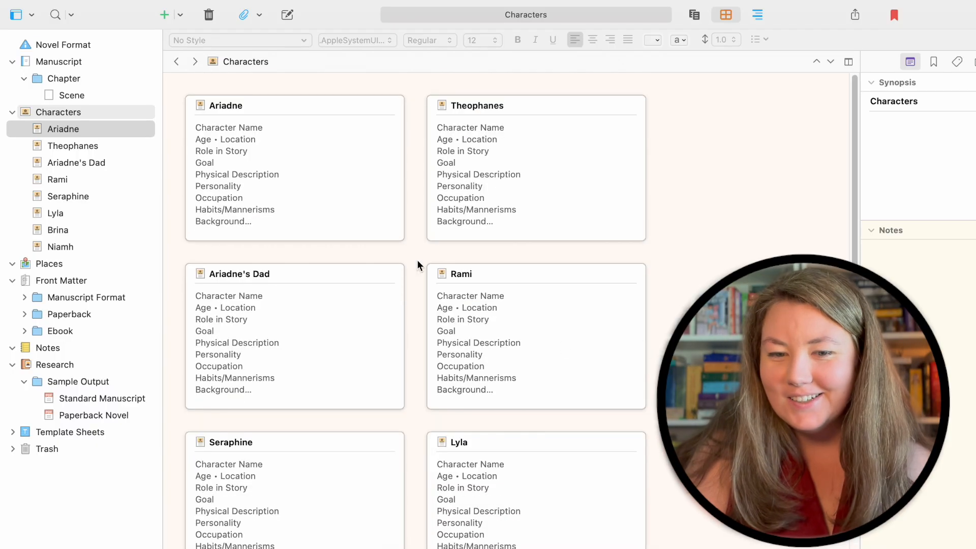
# Duplicate the Setting Sketch in Template Sheets and move the copy into the Places folder
pyautogui.click(54, 264)
pyautogui.click(78, 433)
pyautogui.rightClick(451, 117)
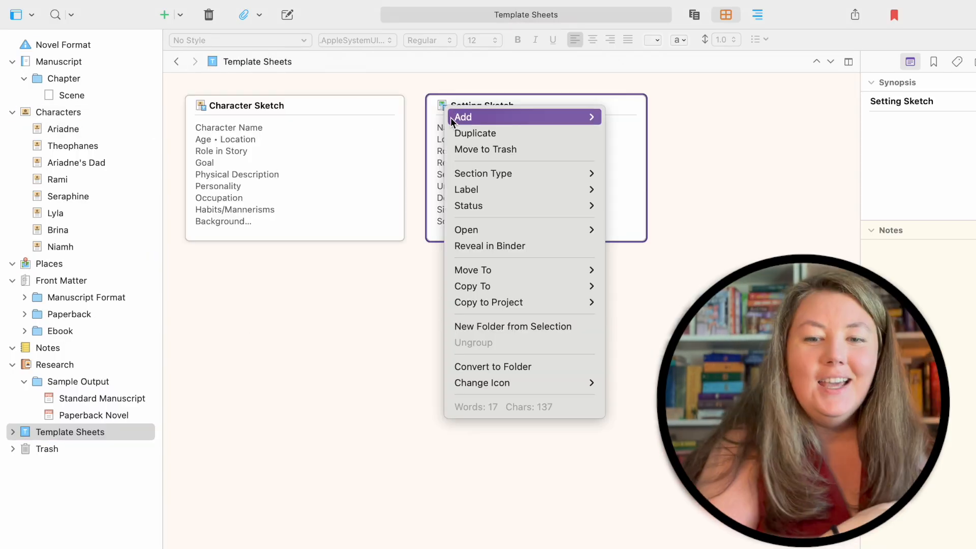
pyautogui.click(456, 127)
pyautogui.moveTo(254, 279)
pyautogui.mouseDown()
pyautogui.moveTo(164, 249)
pyautogui.moveTo(123, 266)
pyautogui.mouseUp()
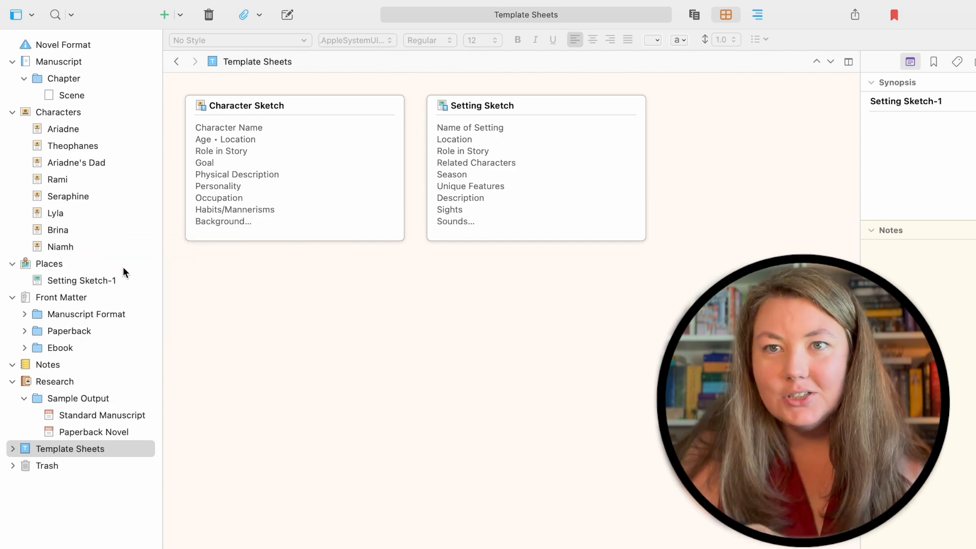
# Rename the setting sheet in the Places folder as Ariadne's Workshop
pyautogui.click(123, 267)
pyautogui.click(122, 281)
pyautogui.click(39, 269)
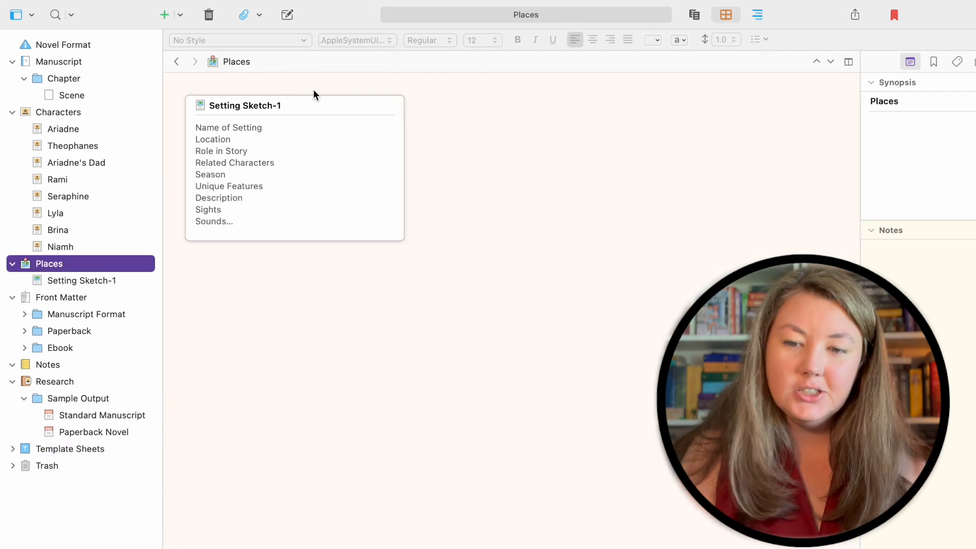
pyautogui.doubleClick(284, 105)
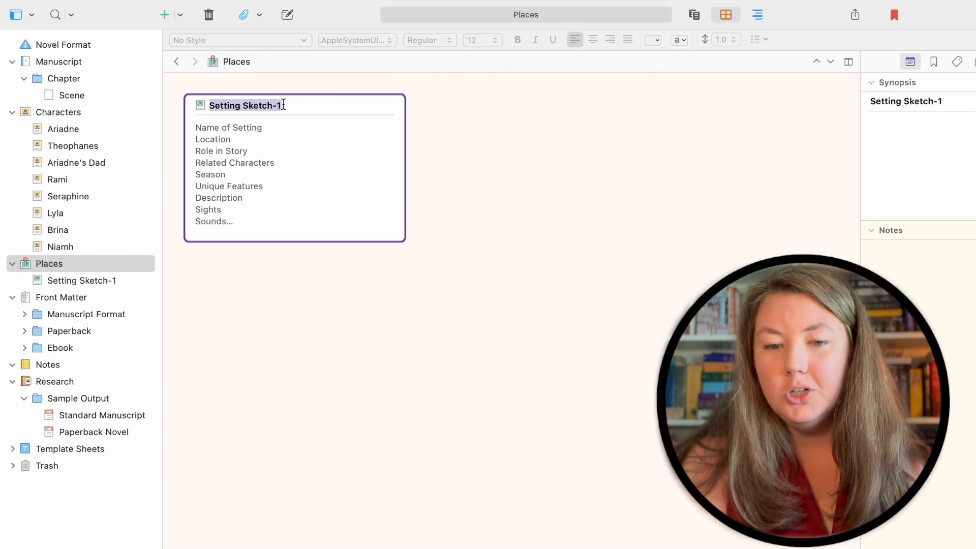
pyautogui.press('BackSpace')
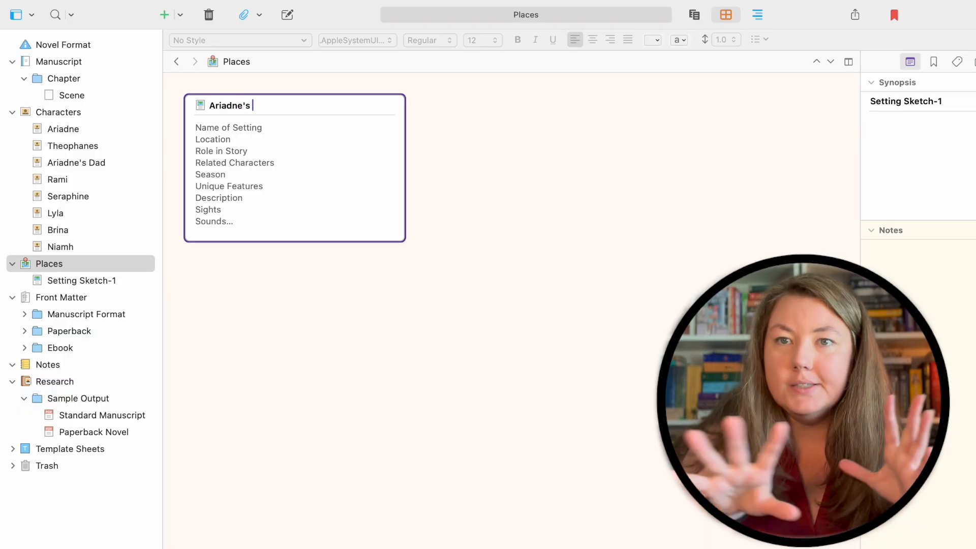
pyautogui.press('Return')
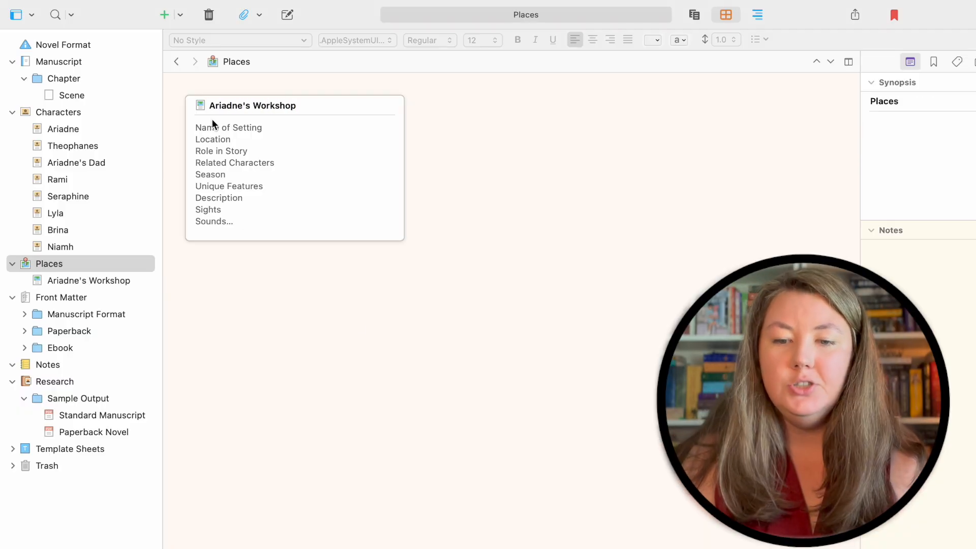
# Duplicate the Ariadne's Workshop setting sheet and name the copy Ariadne's Home
pyautogui.rightClick(231, 117)
pyautogui.click(256, 140)
pyautogui.doubleClick(478, 107)
pyautogui.write('Ar')
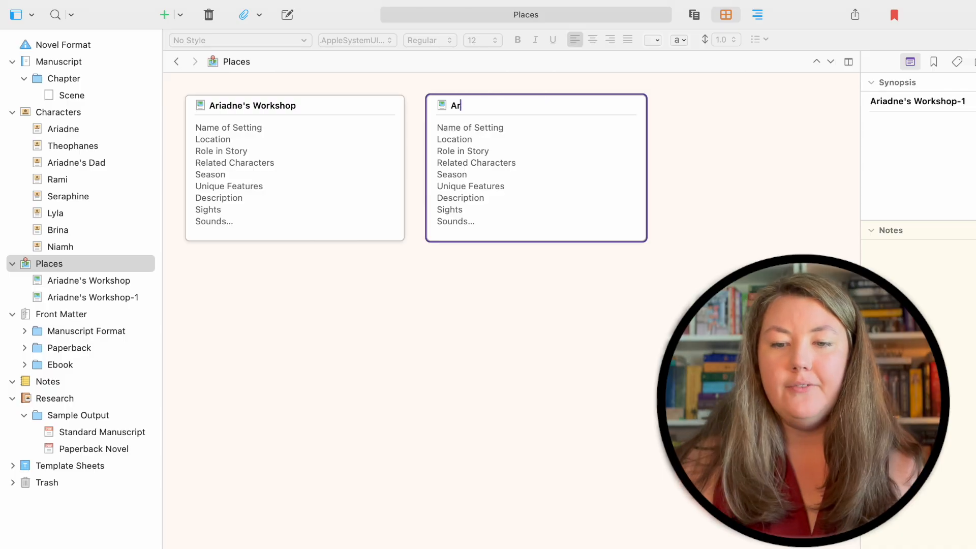
pyautogui.write("iadne's Home")
pyautogui.press('Return')
# Duplicate the Ariadne's Home setting sheet and name the copy The Great Library
pyautogui.press('super+d')
pyautogui.doubleClick(295, 275)
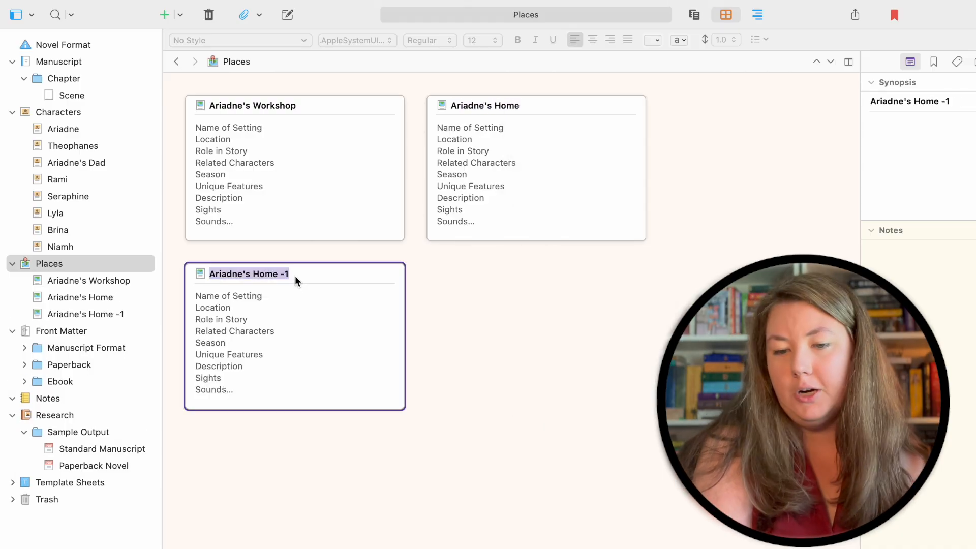
pyautogui.write('The Great Library')
pyautogui.press('Return')
# Duplicate The Great Library setting sheet and name the copy The Royal Palace of Alexandria
pyautogui.press('super+d')
pyautogui.doubleClick(487, 274)
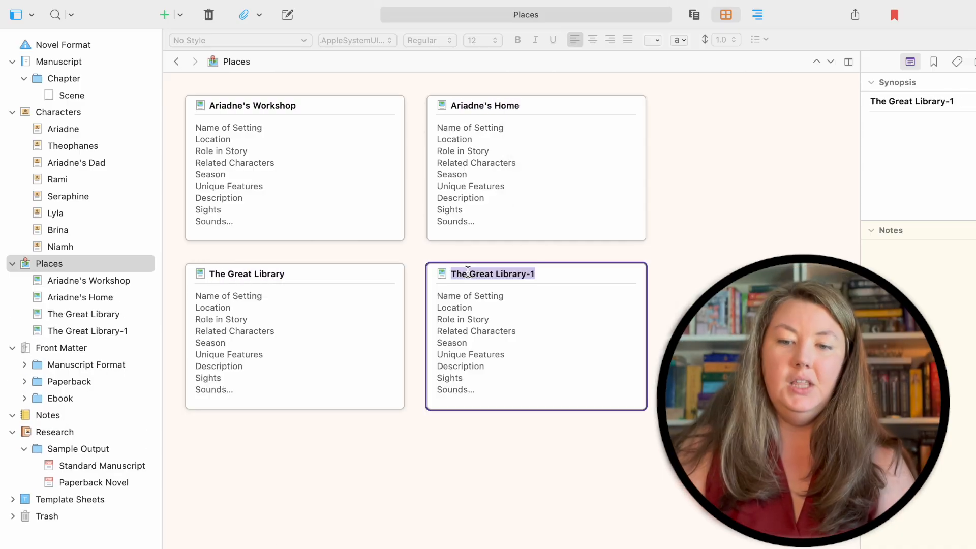
pyautogui.write('The royal Palace of Alex')
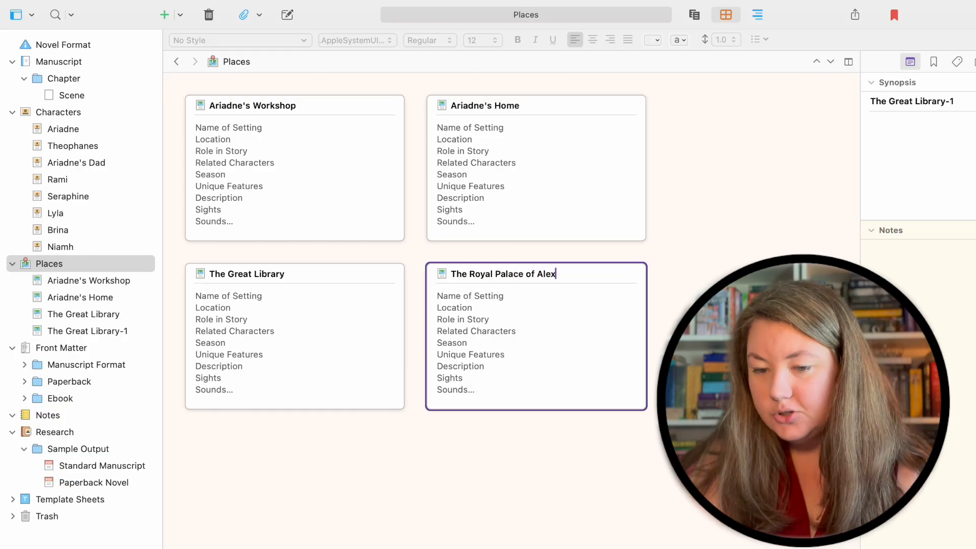
pyautogui.write('andria')
# Extend the title of The Great Library card to The Great Library of Alexandria
pyautogui.doubleClick(327, 270)
pyautogui.click(328, 269)
pyautogui.write('of Ale')
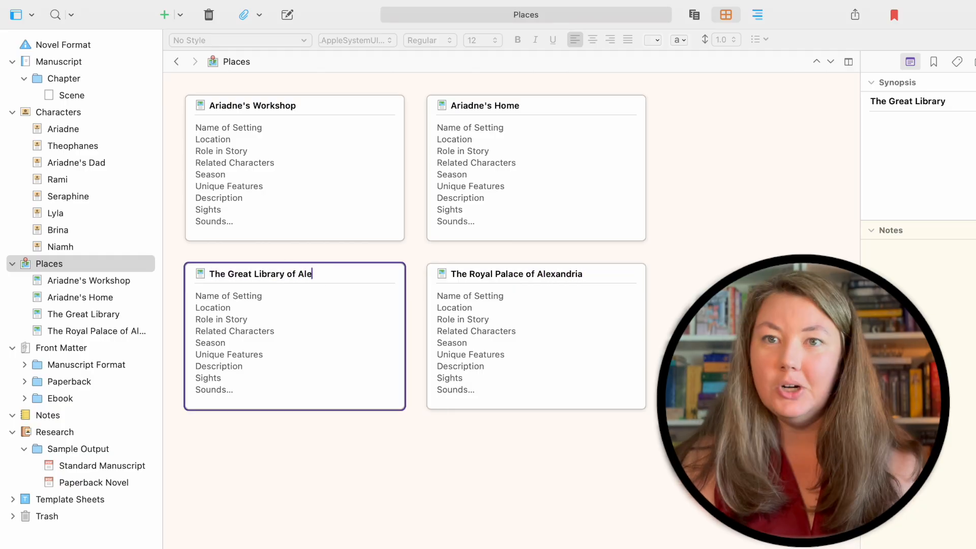
pyautogui.click(560, 435)
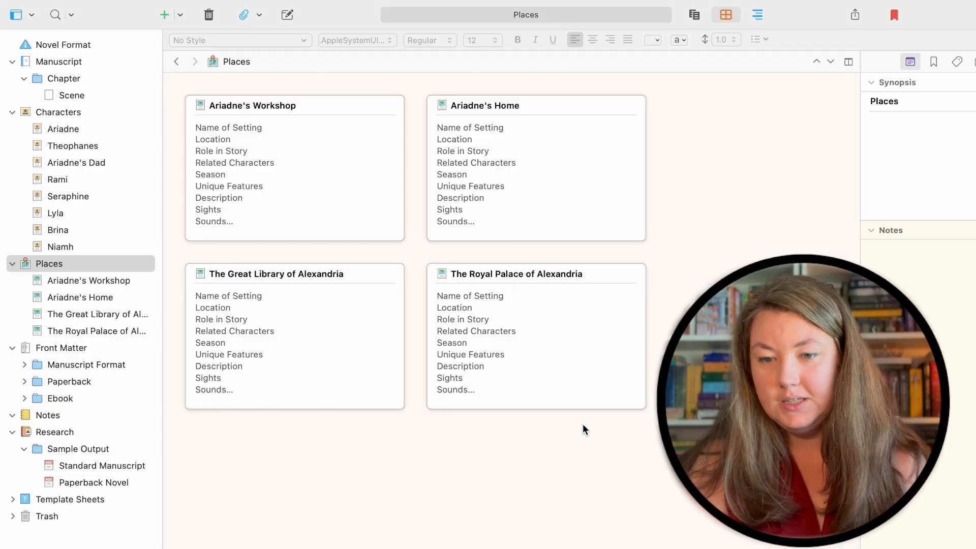
# Duplicate The Royal Palace of Alexandria setting sheet and name the copy The Military Academy
pyautogui.rightClick(562, 274)
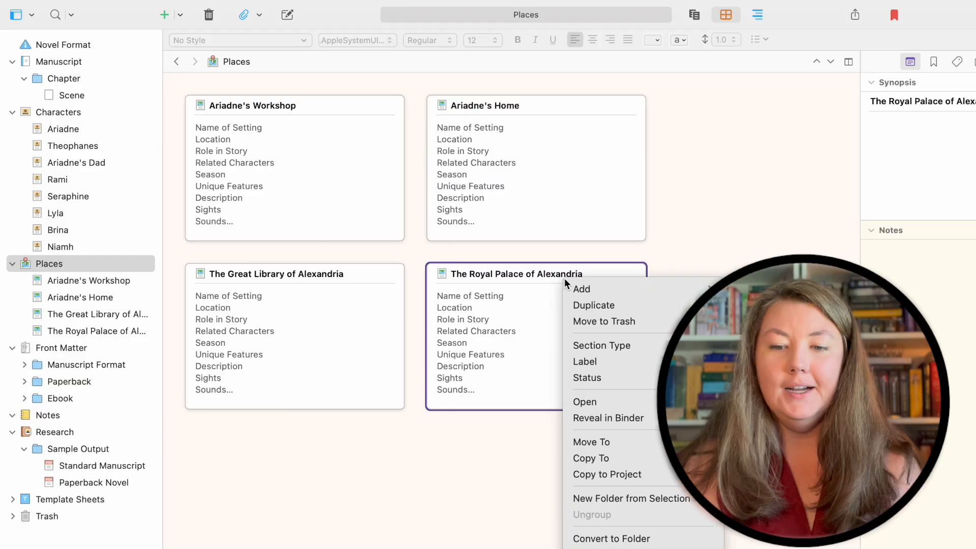
pyautogui.click(600, 304)
pyautogui.write('The Military Academy')
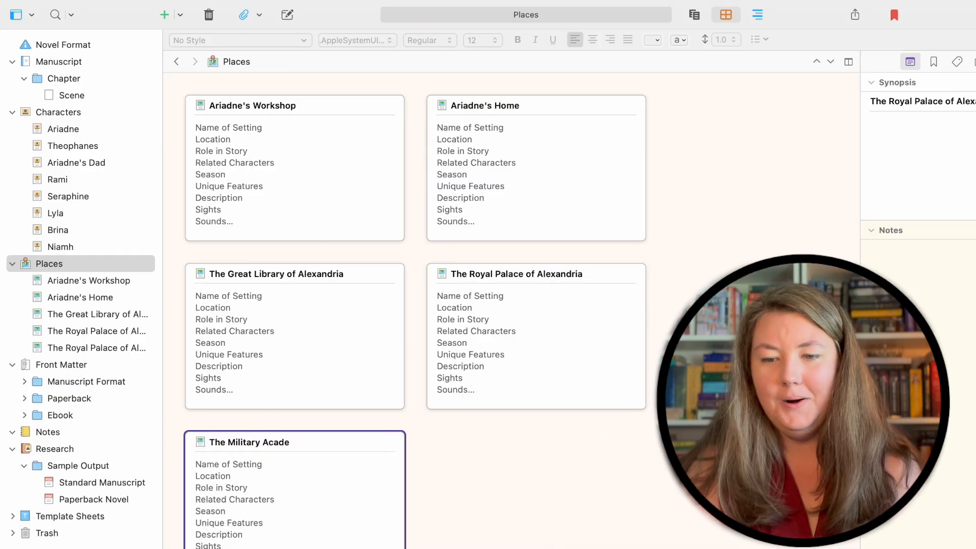
# Duplicate The Military Academy setting sheet and name the copy Theo's Royal Residence
pyautogui.rightClick(362, 442)
pyautogui.click(406, 364)
pyautogui.write('The Royal Palace')
pyautogui.click(466, 442)
pyautogui.write("o's")
pyautogui.click(534, 444)
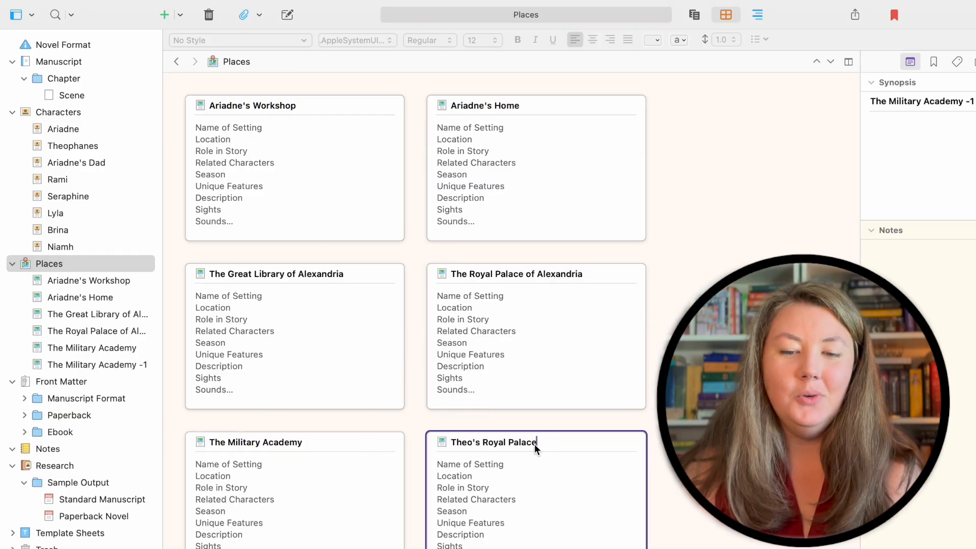
pyautogui.press('BackSpace')
pyautogui.press('BackSpace')
pyautogui.press('BackSpace')
pyautogui.press('BackSpace')
pyautogui.press('BackSpace')
pyautogui.press('BackSpace')
pyautogui.write('Residence')
# Duplicate The Royal Palace of Alexandria setting sheet and name the copy The City of Alexandria
pyautogui.rightClick(528, 274)
pyautogui.click(567, 305)
pyautogui.doubleClick(314, 441)
pyautogui.write('The City of Alexandria')
pyautogui.click(379, 379)
# Duplicate The City of Alexandria setting sheet and name the copy The Diviner's Room
pyautogui.scroll(-5, 379, 379)
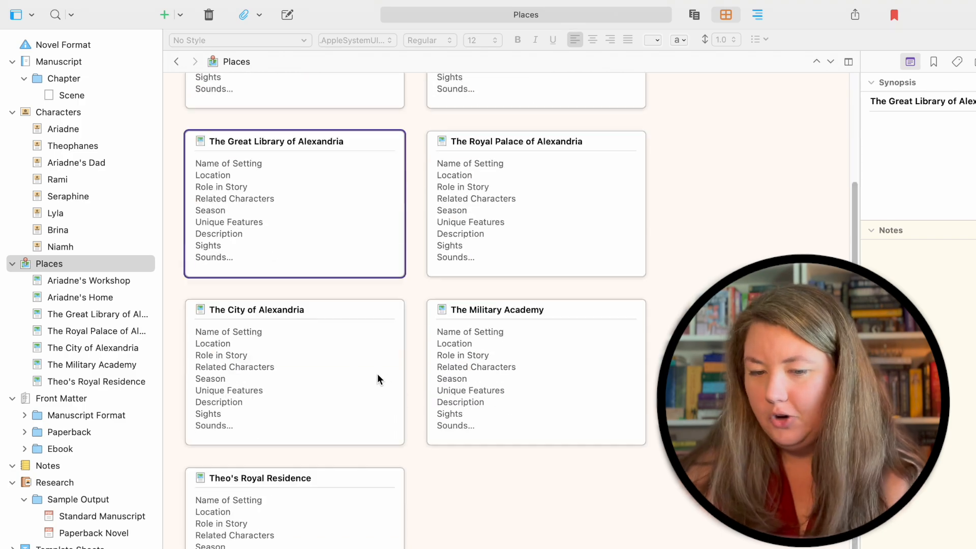
pyautogui.rightClick(348, 310)
pyautogui.click(386, 341)
pyautogui.doubleClick(497, 307)
pyautogui.write("The Diviner's Room")
pyautogui.press('Return')
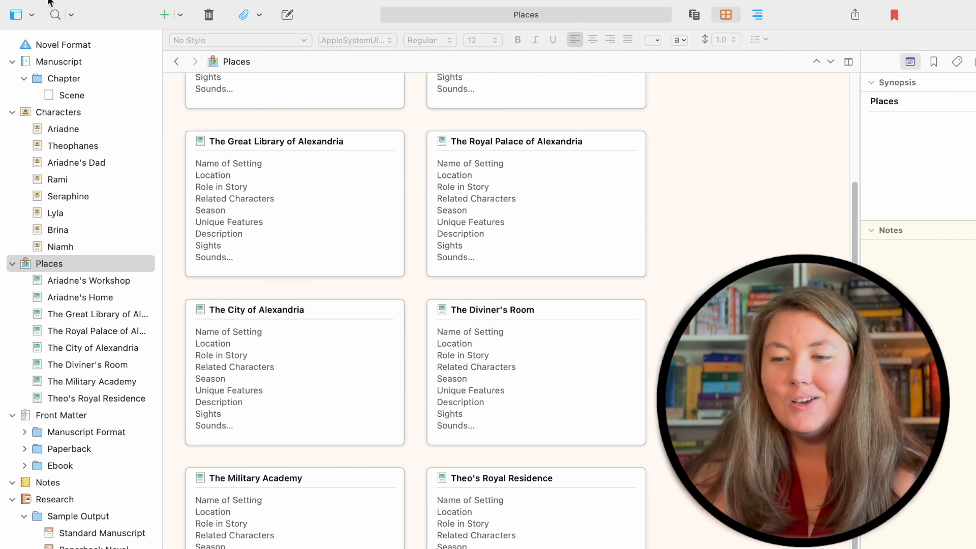
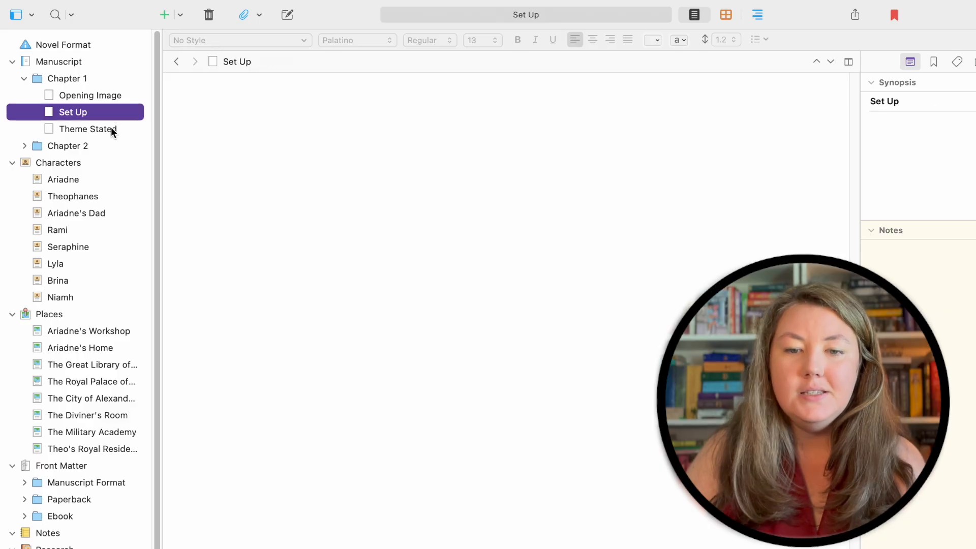
# Expand the Chapter 2 folder in the manuscript and move its Opening Image scene to the trash
pyautogui.click(111, 129)
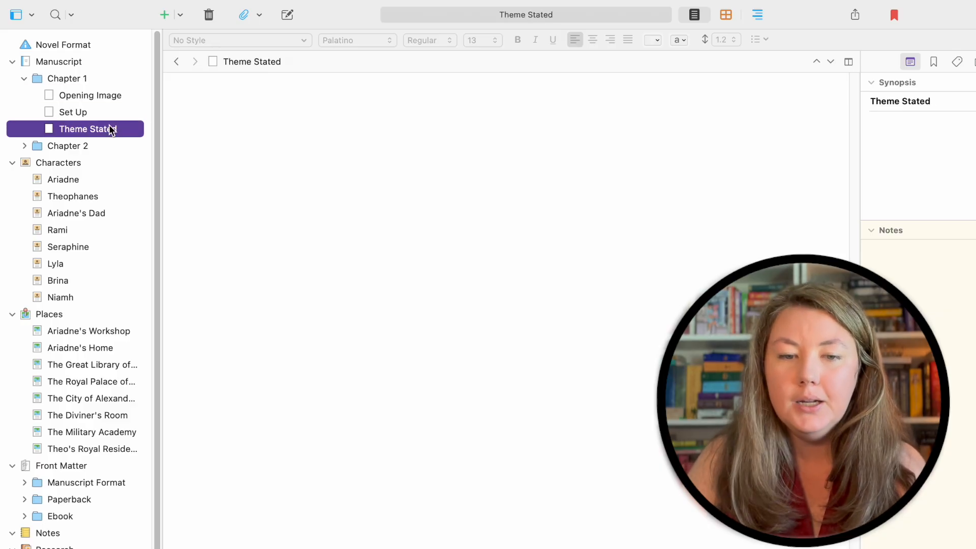
pyautogui.click(73, 147)
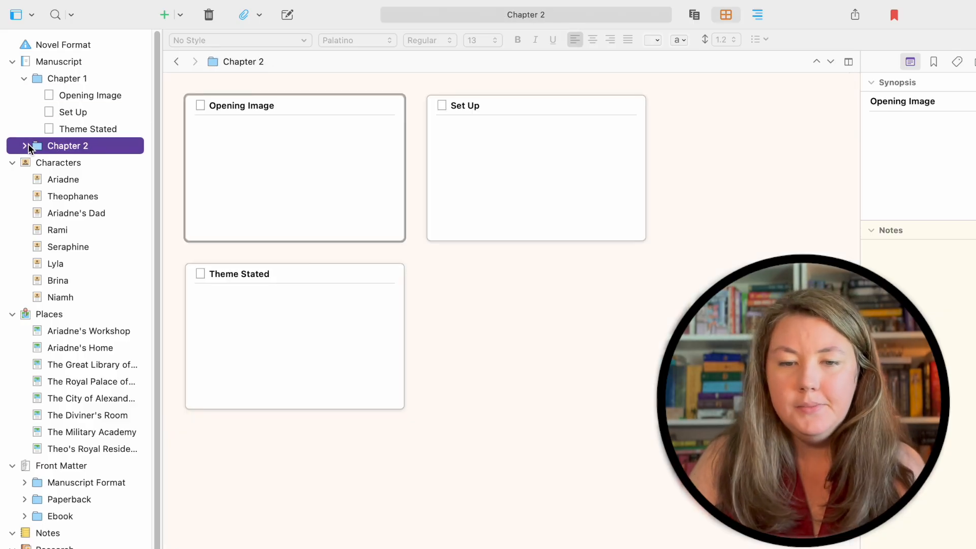
pyautogui.click(25, 145)
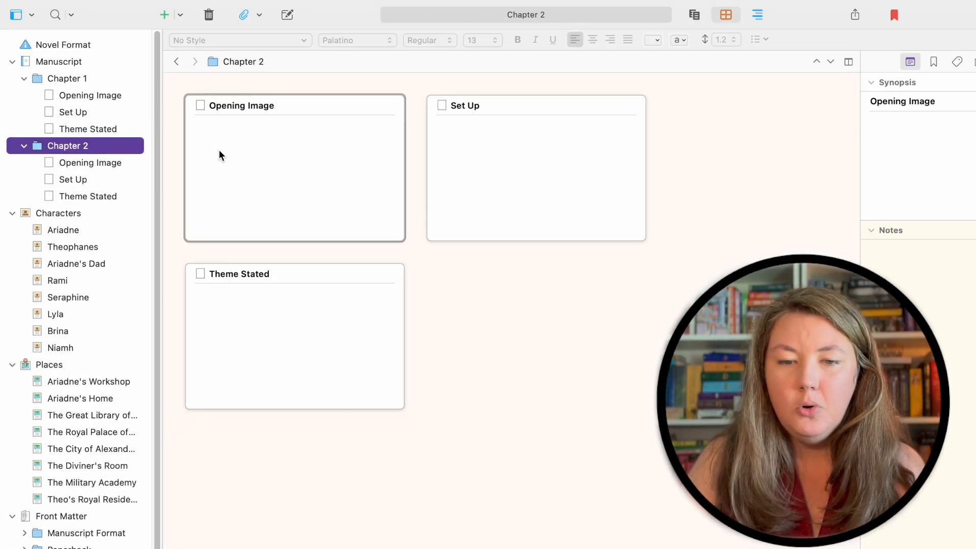
pyautogui.click(228, 112)
pyautogui.rightClick(230, 111)
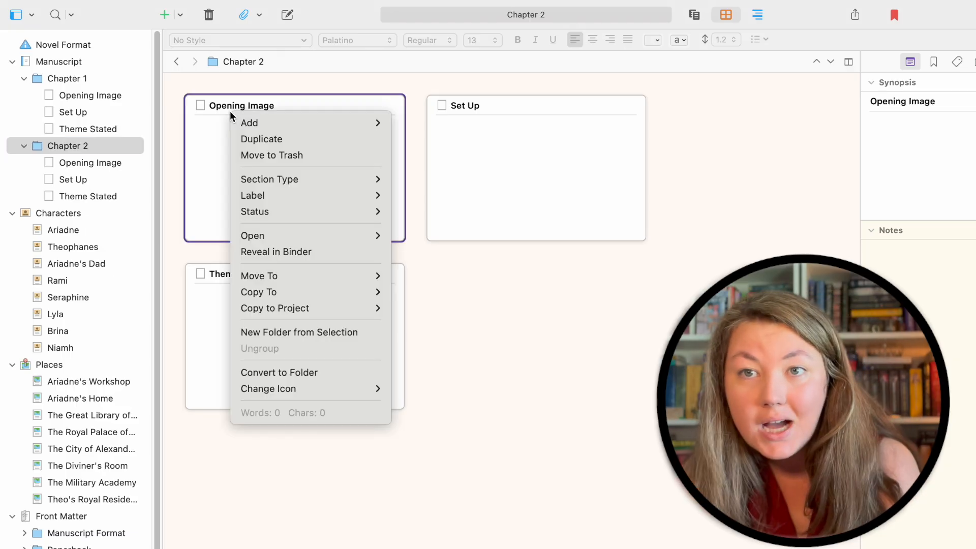
pyautogui.click(251, 154)
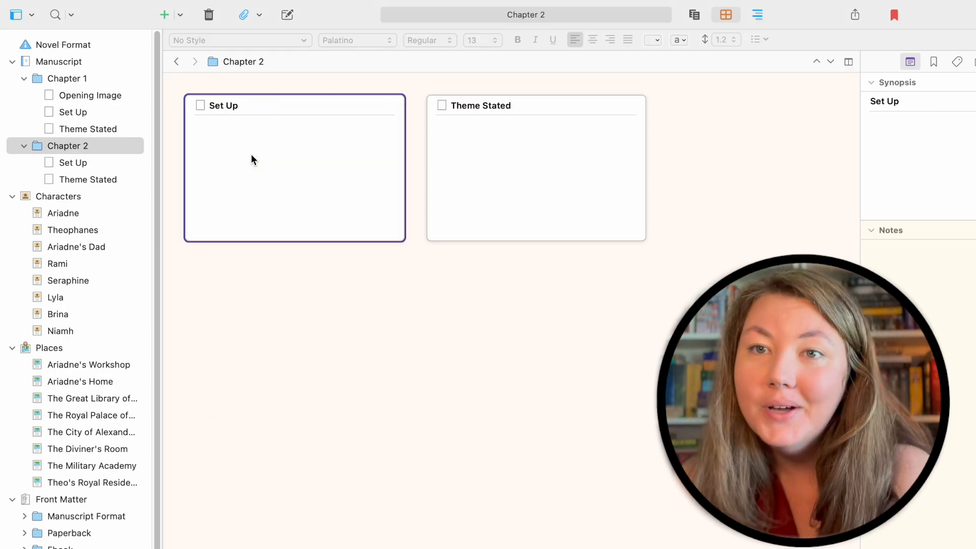
# Move the Theme Stated scene in Chapter 1 to the trash
pyautogui.click(524, 164)
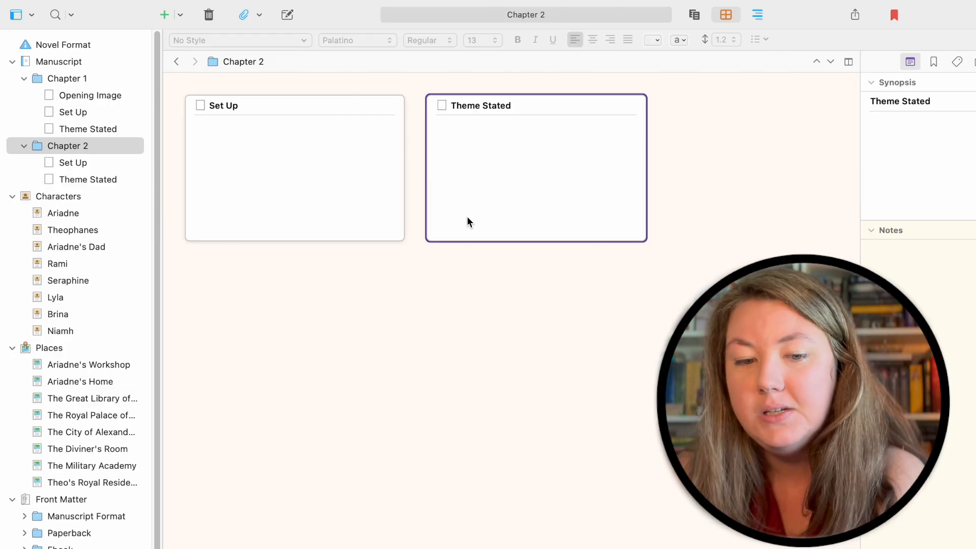
pyautogui.click(90, 112)
pyautogui.click(91, 130)
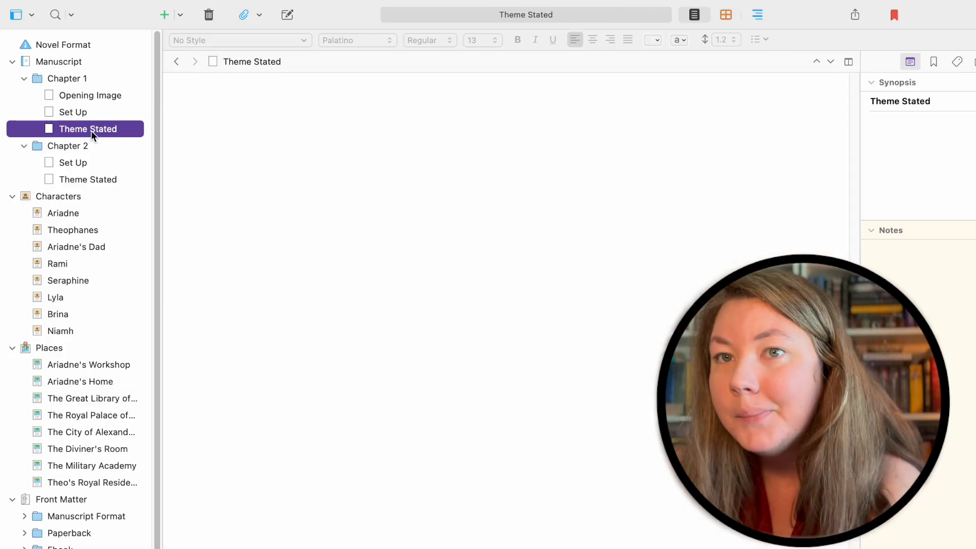
pyautogui.rightClick(92, 130)
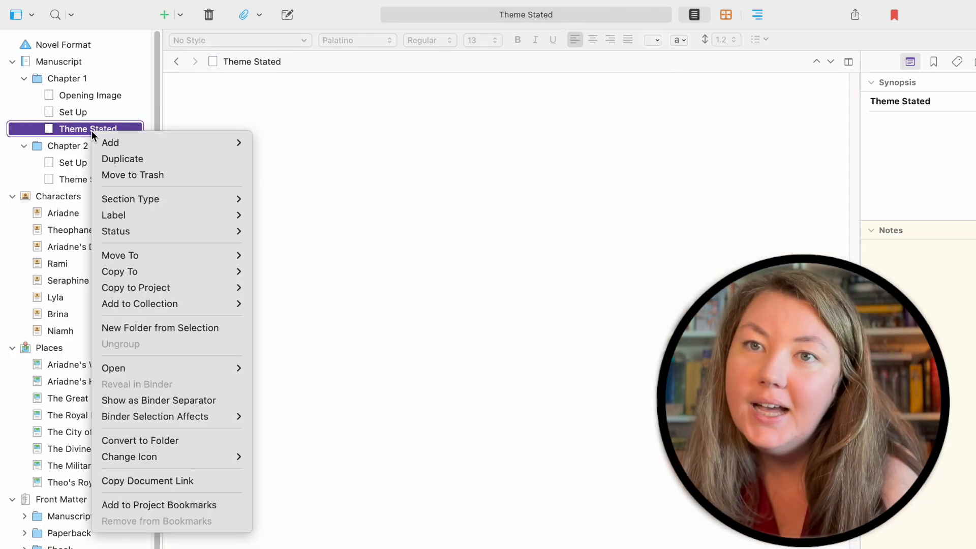
pyautogui.click(122, 174)
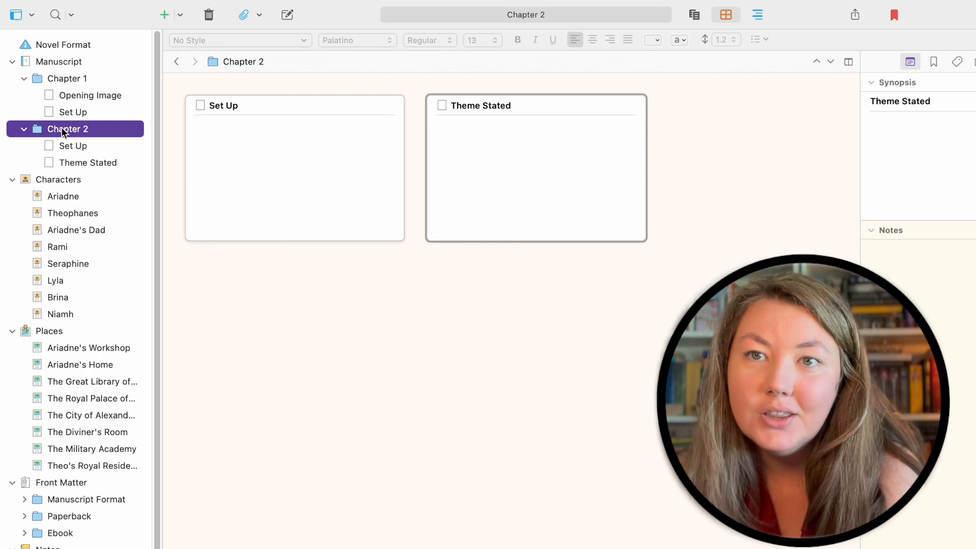
# Nest the Theme Stated scene of Chapter 2 inside the Set Up scene above it
pyautogui.click(273, 182)
pyautogui.click(112, 164)
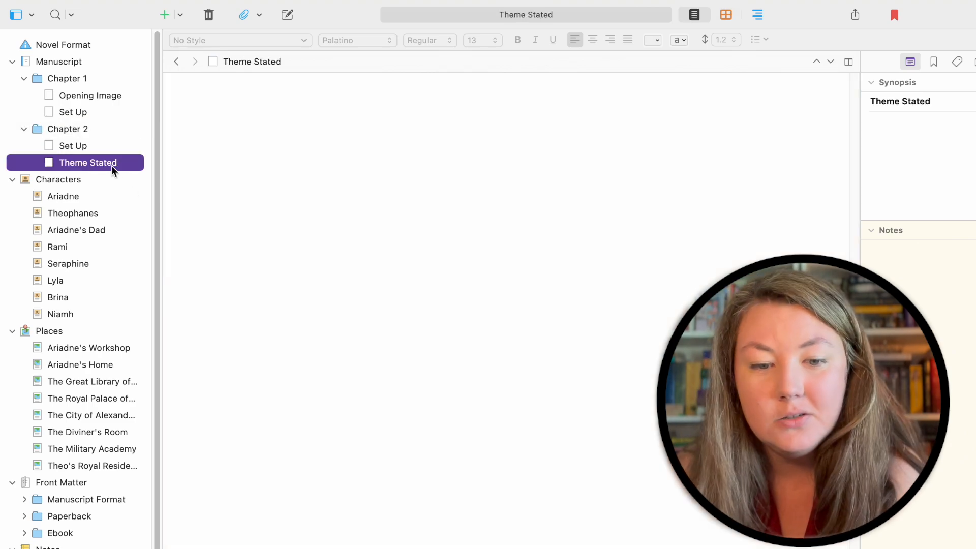
pyautogui.click(127, 145)
pyautogui.moveTo(112, 162); pyautogui.dragTo(116, 148)
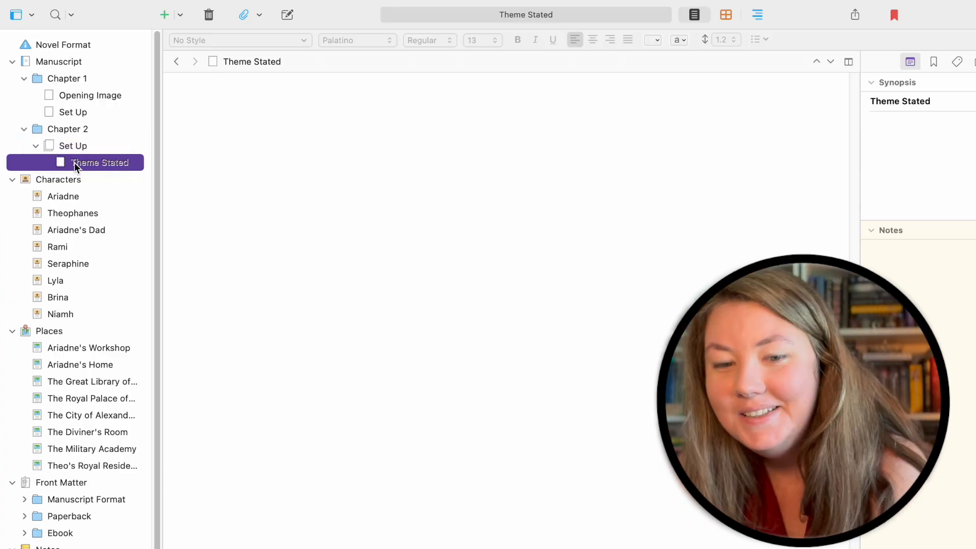
# Check whether the last move can be undone, examine the nested Theme Stated scene's status and copy options, and allow access to the Documents folder
pyautogui.click(138, 5)
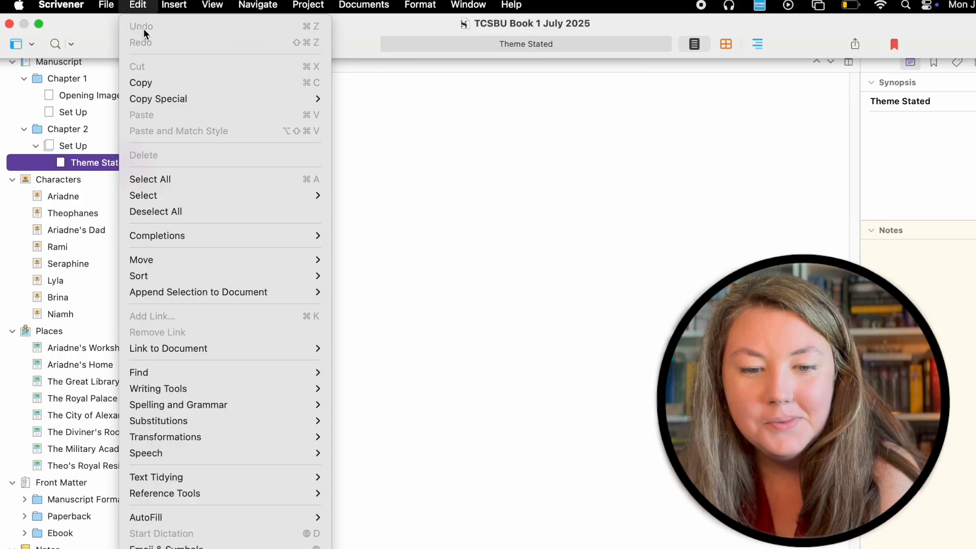
pyautogui.click(249, 172)
pyautogui.rightClick(81, 162)
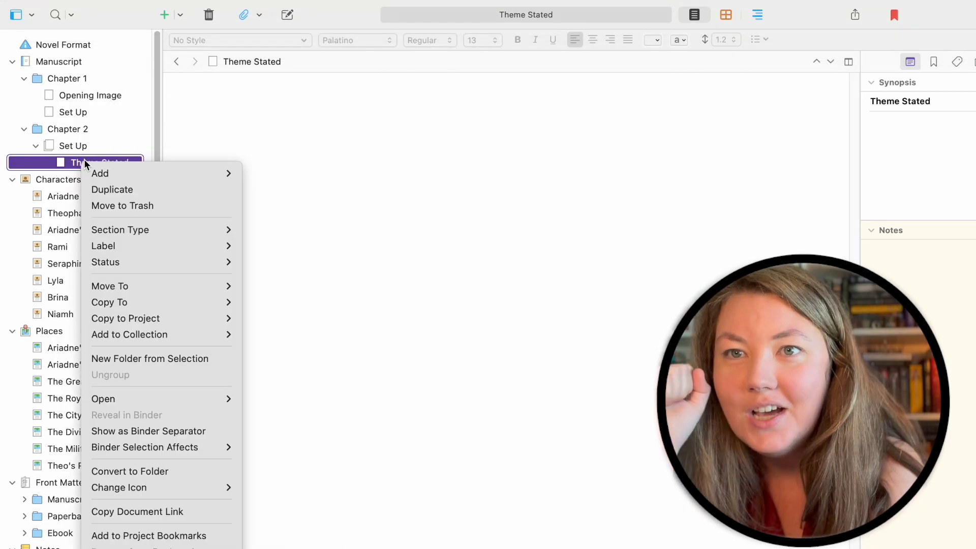
pyautogui.moveTo(159, 228)
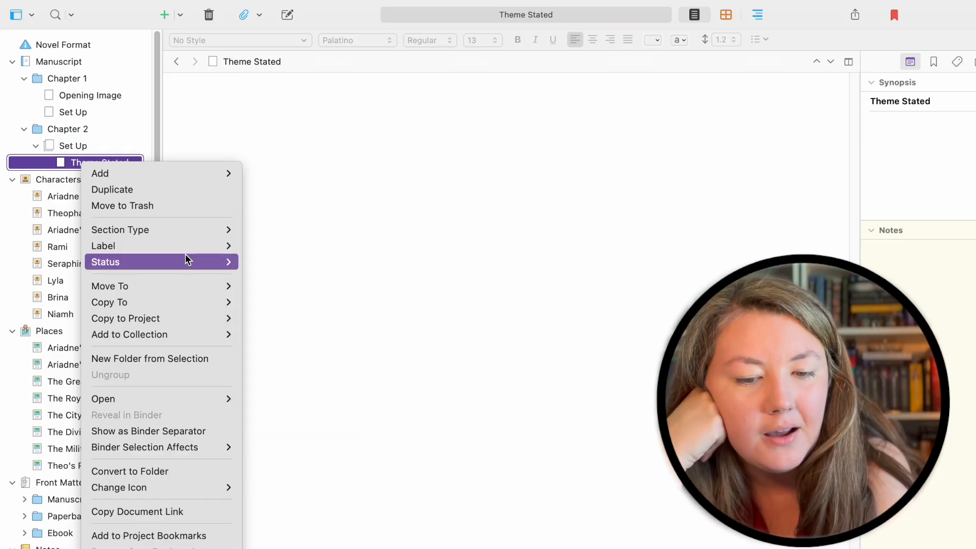
pyautogui.moveTo(185, 259)
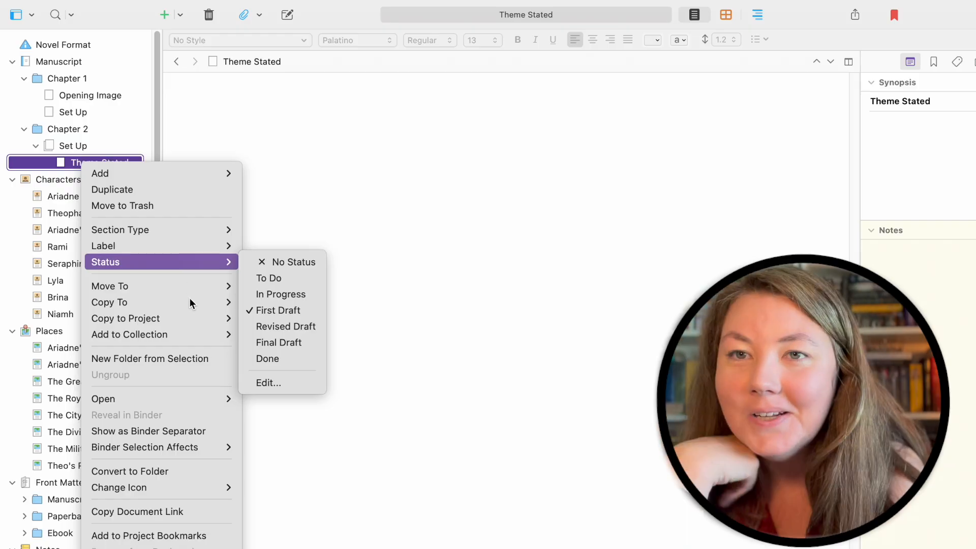
pyautogui.moveTo(193, 293)
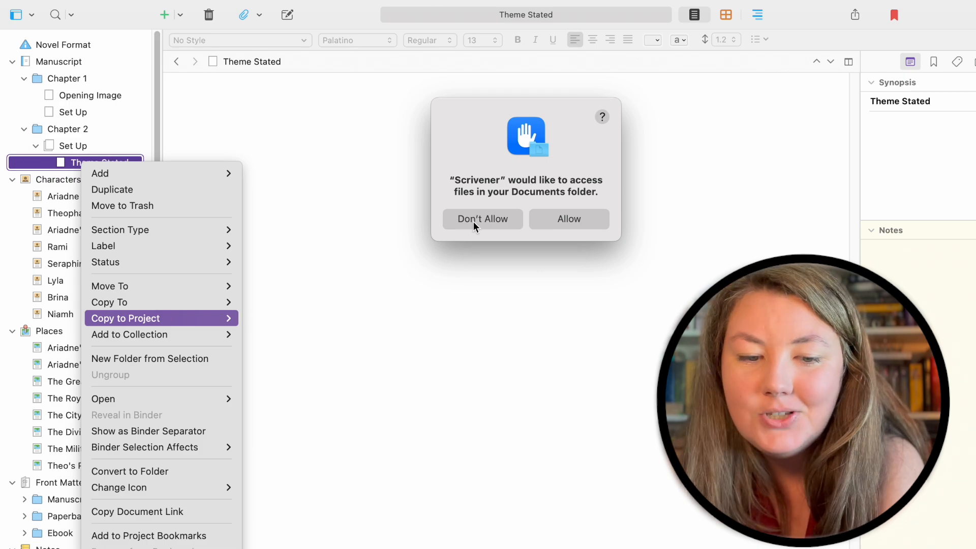
pyautogui.click(579, 226)
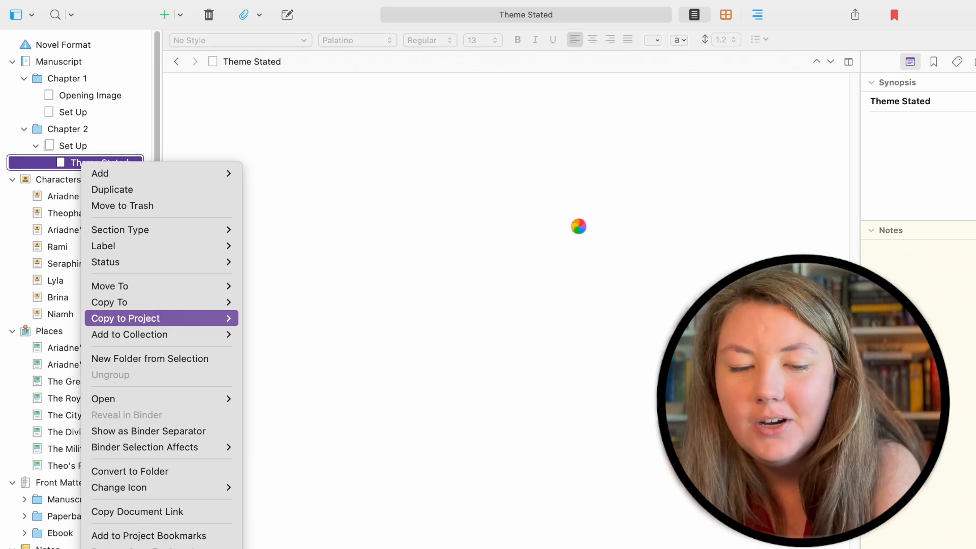
# Move the nested Theme Stated scene out of Chapter 2 to the binder's outermost level and send it to the trash
pyautogui.moveTo(84, 164); pyautogui.dragTo(54, 158)
pyautogui.rightClick(54, 158)
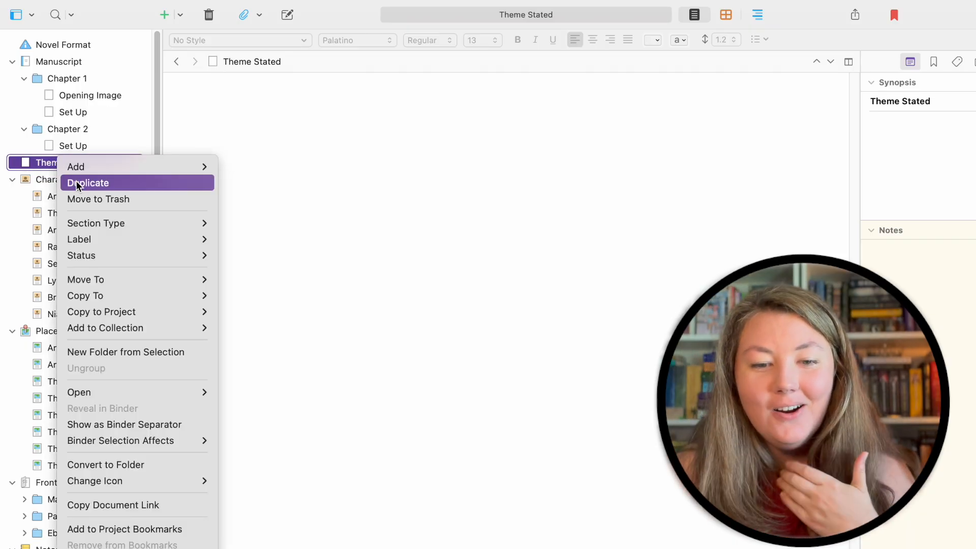
pyautogui.click(84, 200)
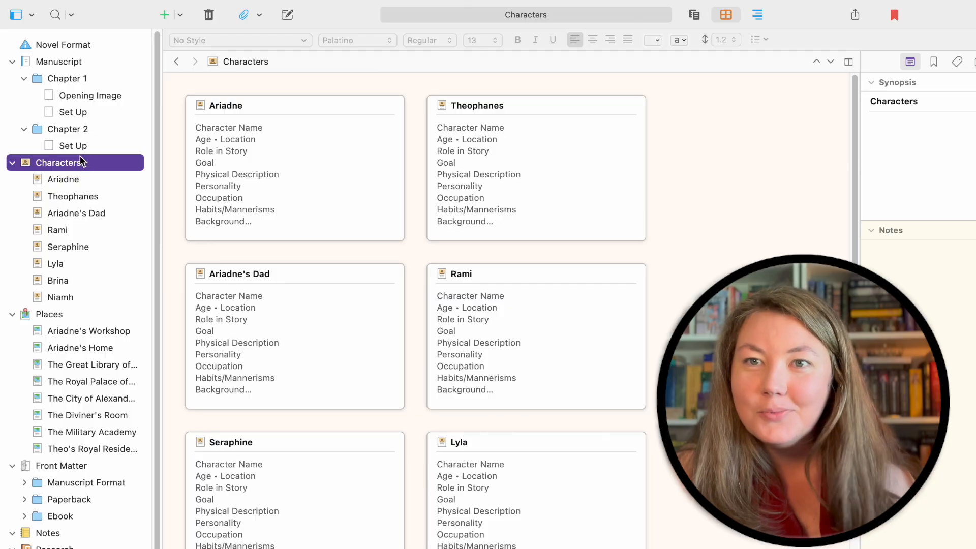
# Duplicate the Set Up scene in Chapter 2 and rename the copy Theme Stated
pyautogui.click(83, 146)
pyautogui.rightClick(85, 148)
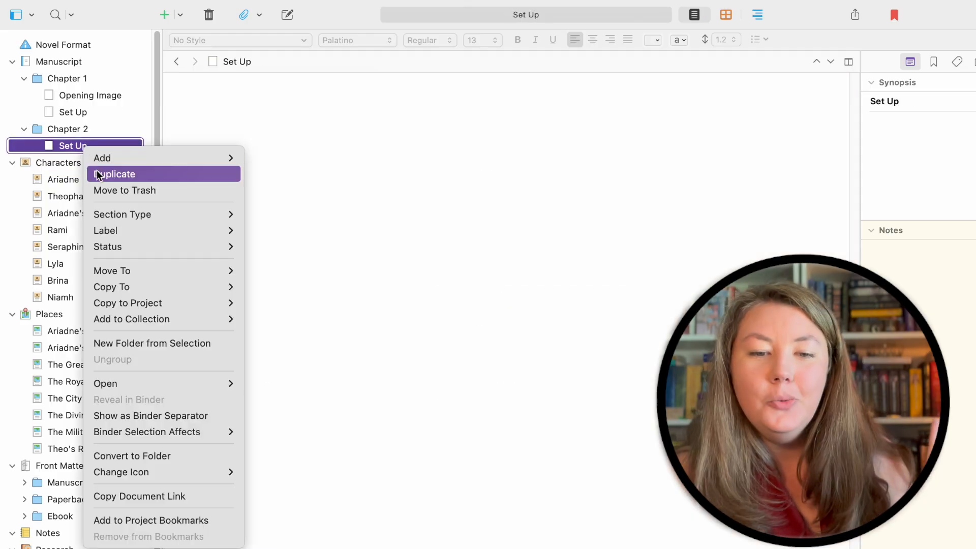
pyautogui.click(96, 174)
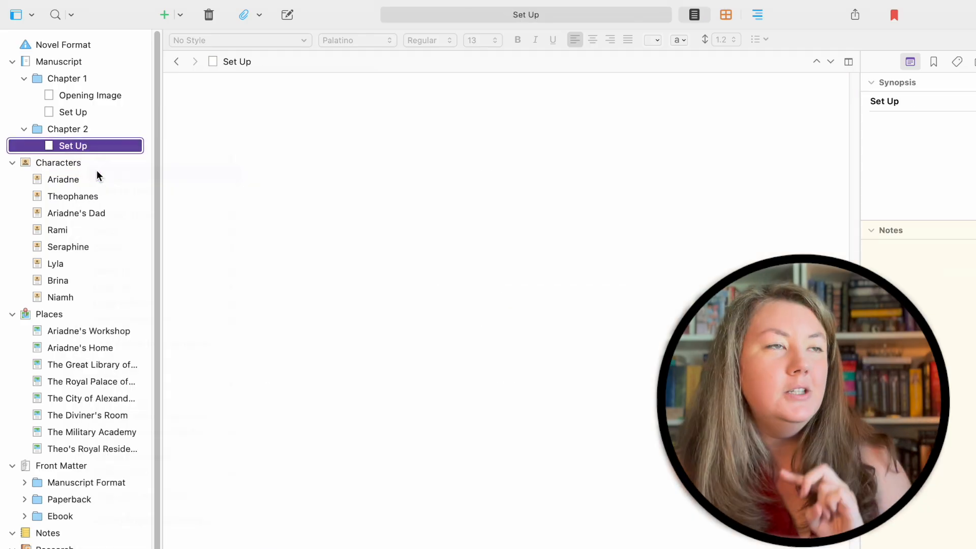
pyautogui.doubleClick(254, 61)
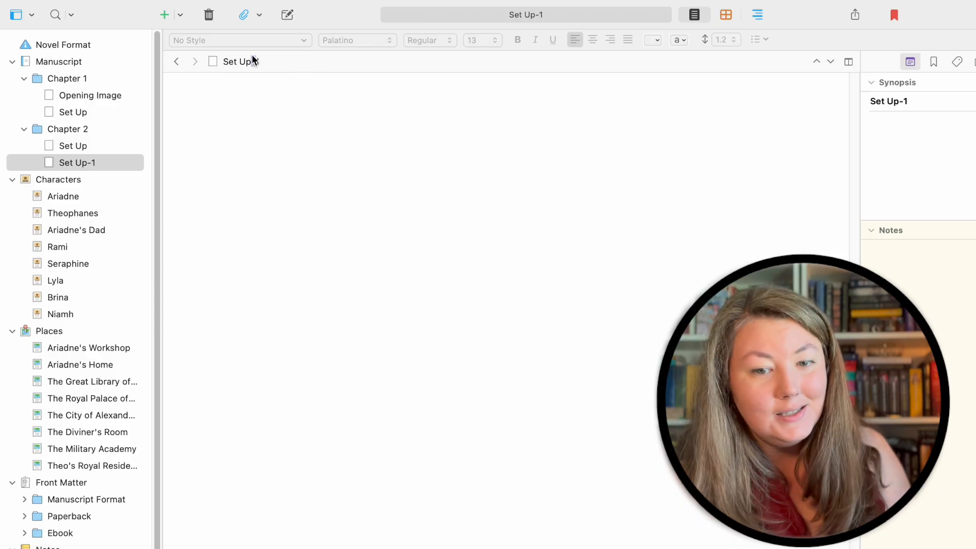
pyautogui.tripleClick(255, 64)
pyautogui.write('Theme ')
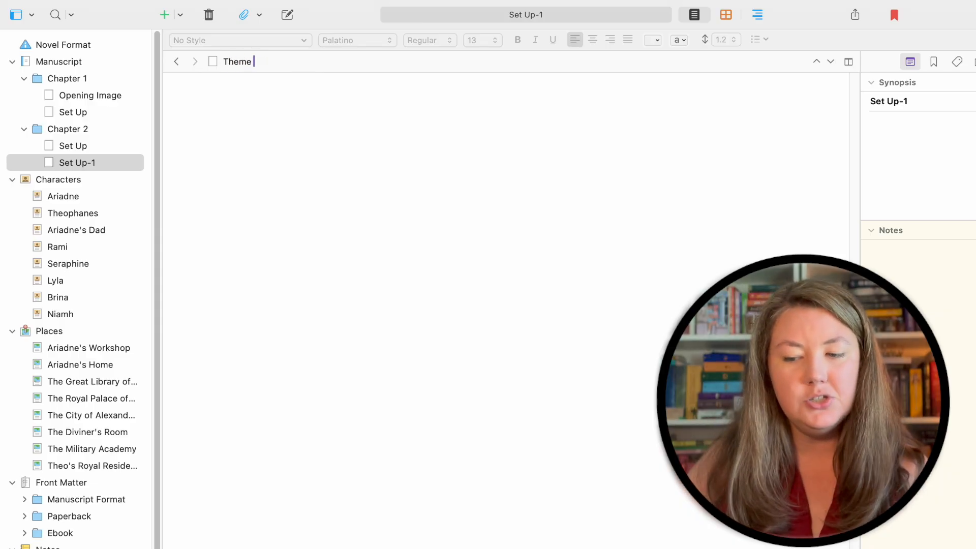
pyautogui.write('Stated')
pyautogui.click(306, 199)
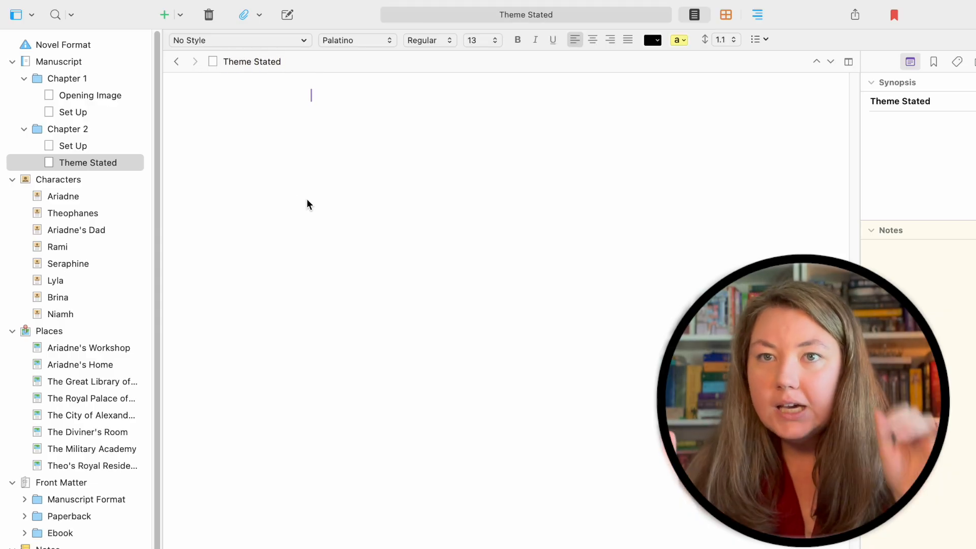
# Open the Opening Image scene in Chapter 1 and switch its synopsis from text to image
pyautogui.click(93, 78)
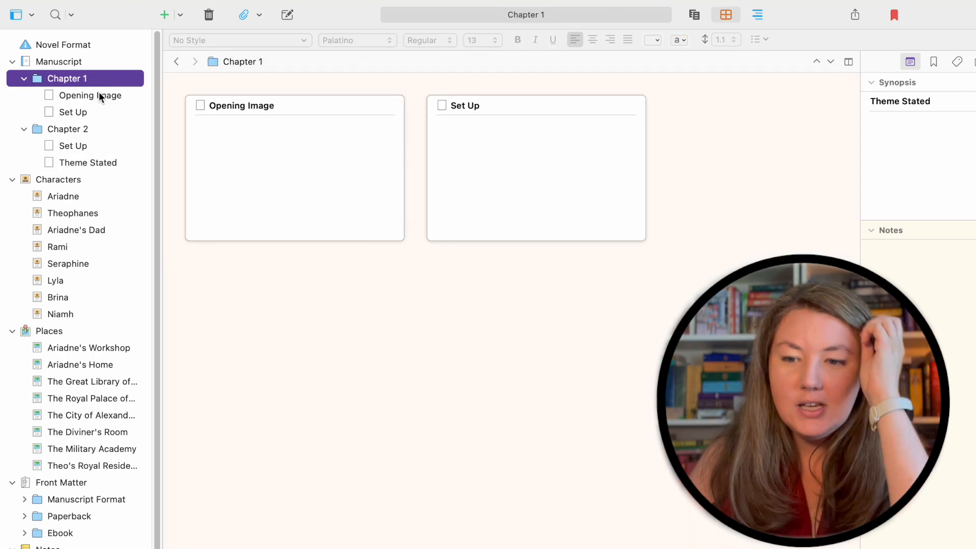
pyautogui.click(100, 96)
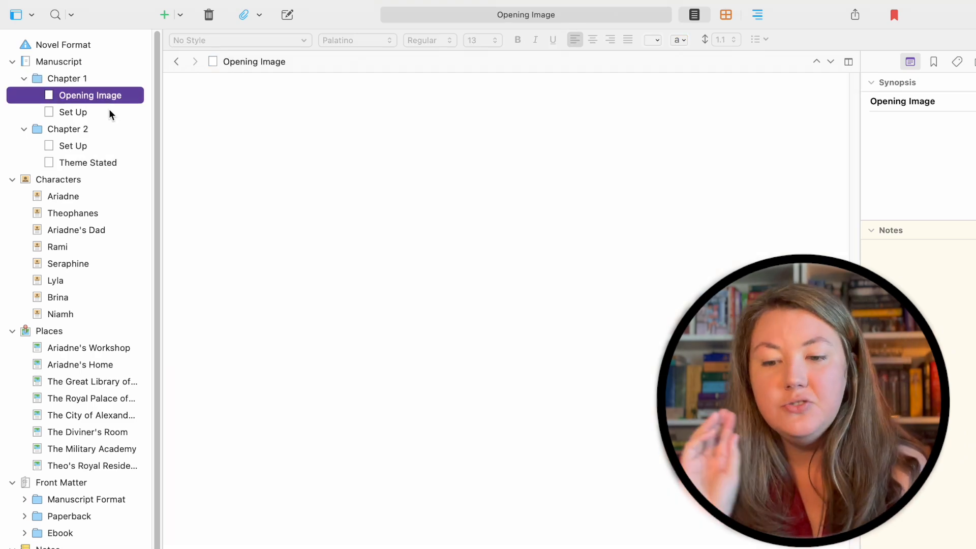
pyautogui.click(109, 111)
pyautogui.click(100, 95)
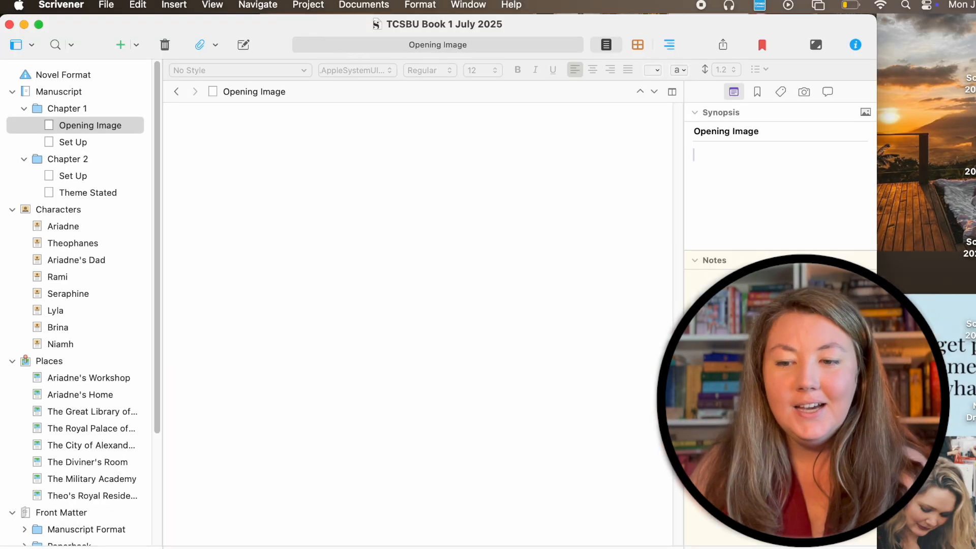
pyautogui.click(695, 113)
pyautogui.click(695, 113)
pyautogui.click(864, 113)
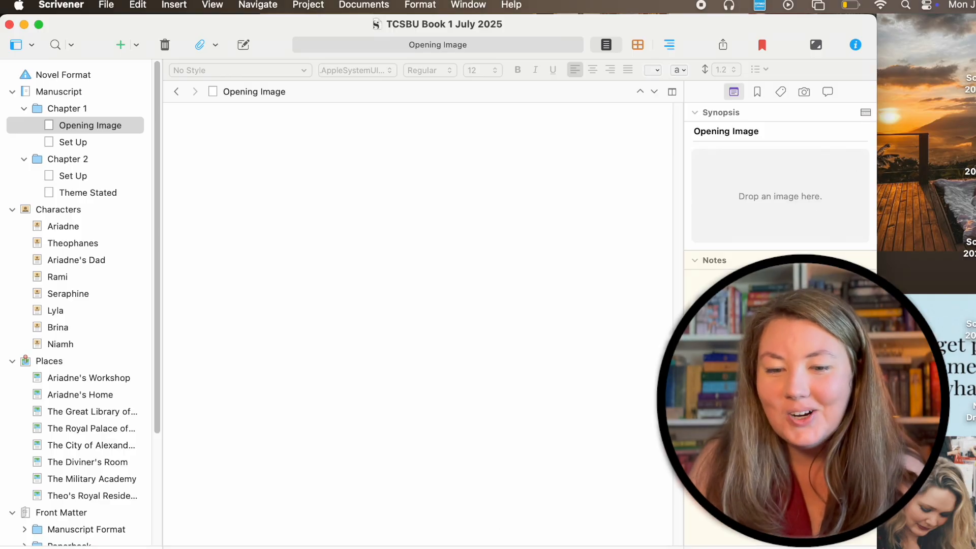
# Add the Ancient Indigo Dye image from the Finder Downloads folder as the Opening Image synopsis picture, closing the folder window
pyautogui.click(525, 546)
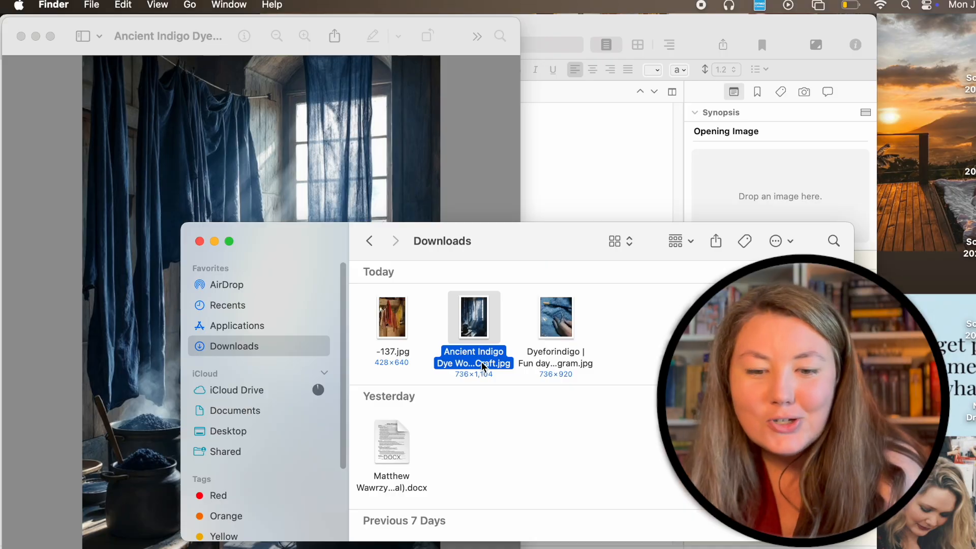
pyautogui.moveTo(480, 361); pyautogui.dragTo(787, 201)
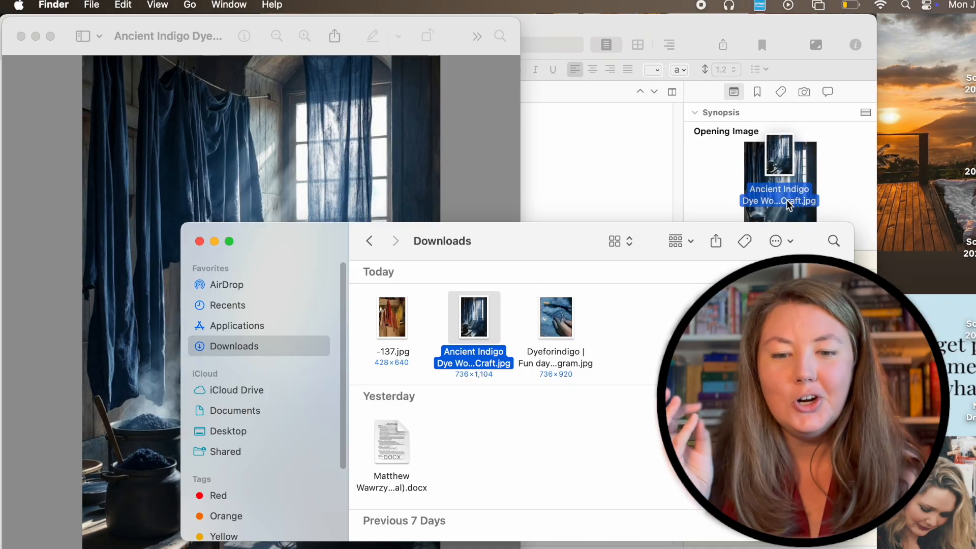
pyautogui.click(199, 241)
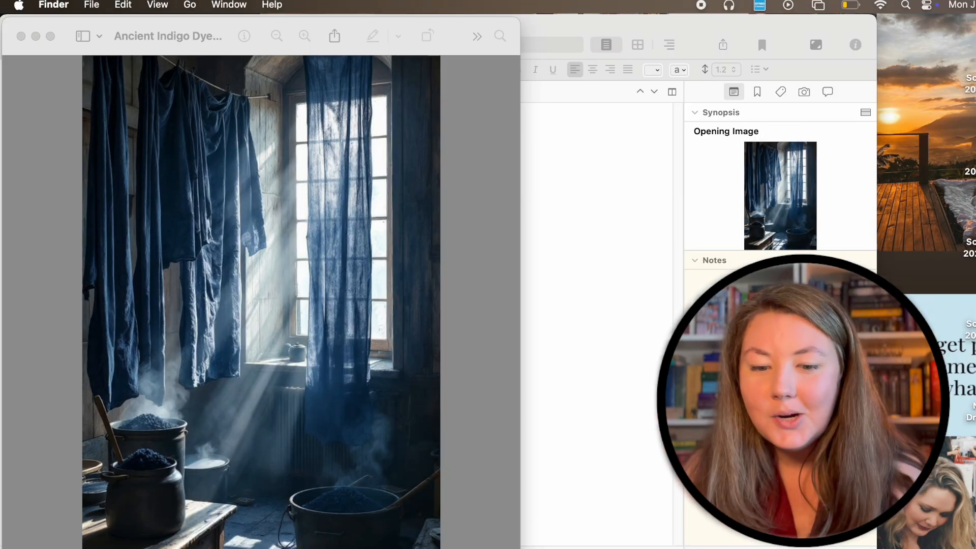
# Examine the Ancient Indigo Dye Workshop picture at a larger size in Preview, and return to the Scrivener project
pyautogui.click(390, 484)
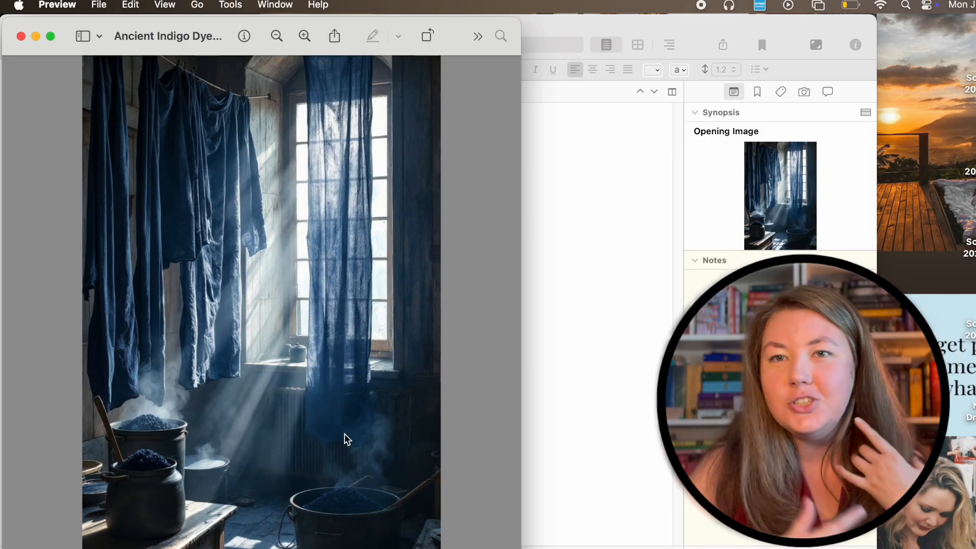
pyautogui.scroll(4, 344, 434)
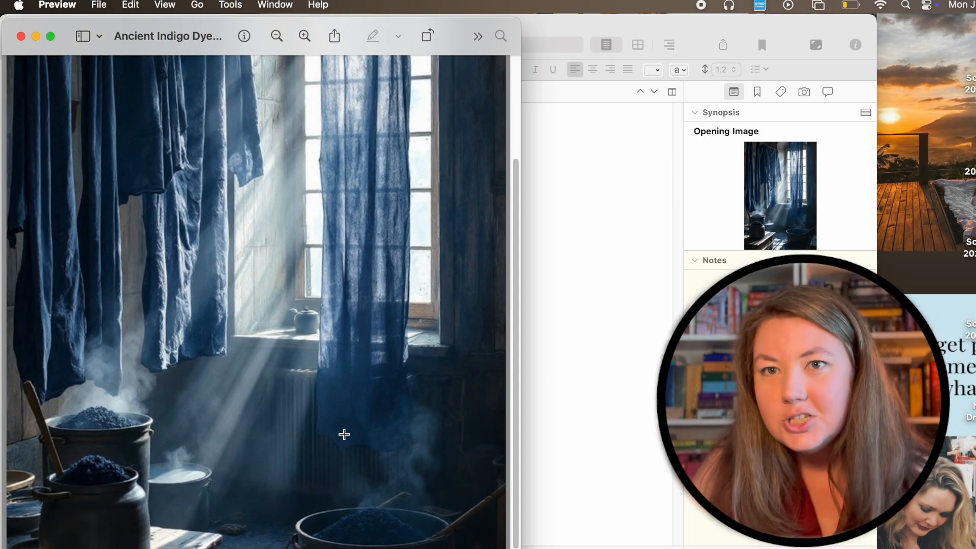
pyautogui.moveTo(520, 548); pyautogui.dragTo(817, 547)
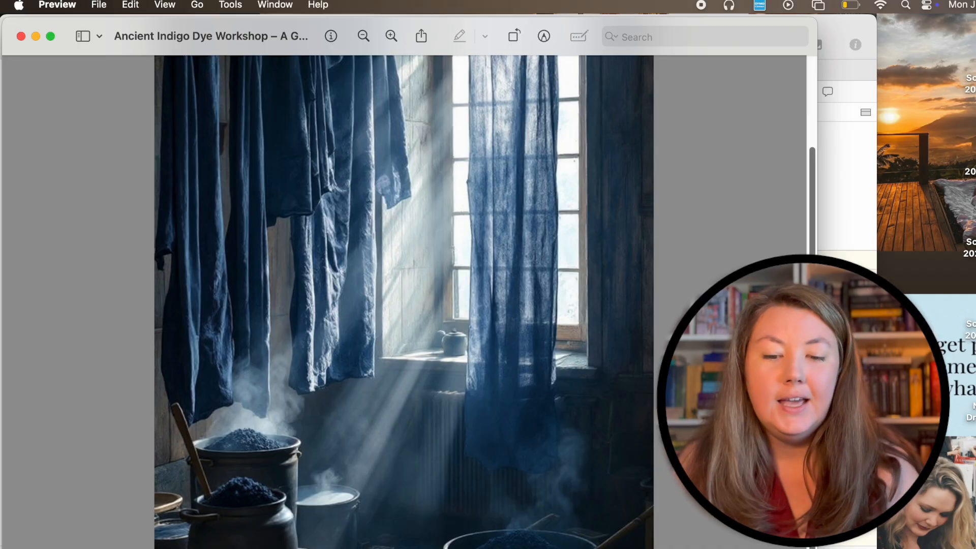
pyautogui.scroll(-3, 502, 310)
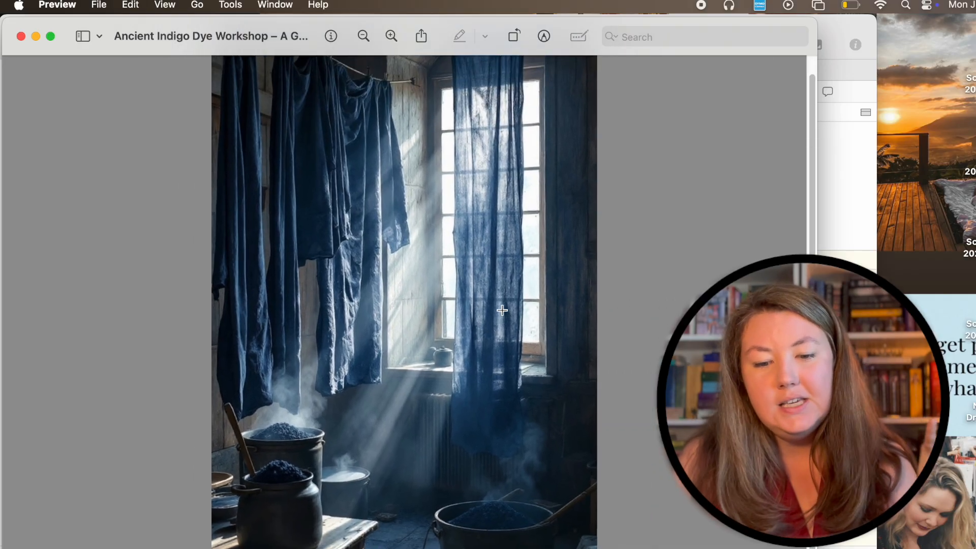
pyautogui.scroll(1, 502, 310)
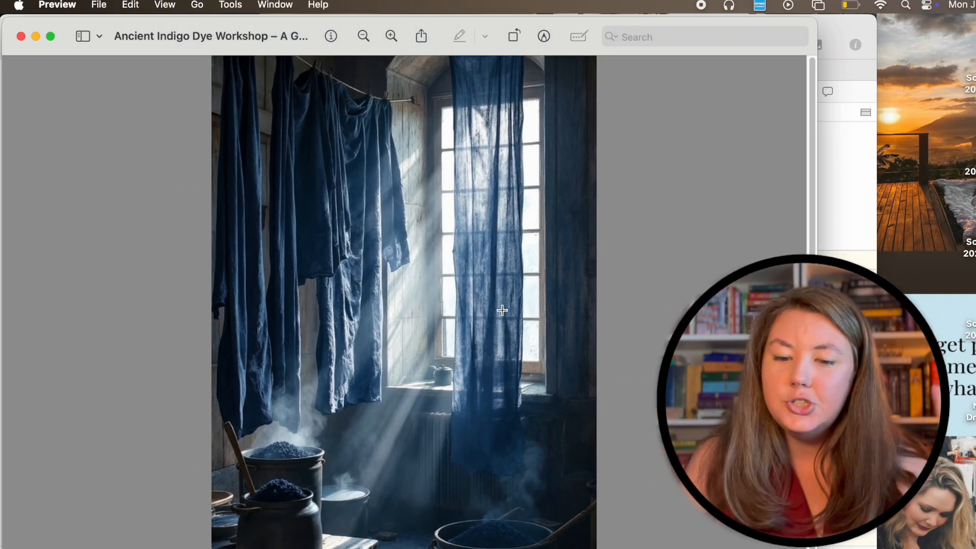
pyautogui.scroll(-1, 502, 310)
pyautogui.scroll(1, 502, 310)
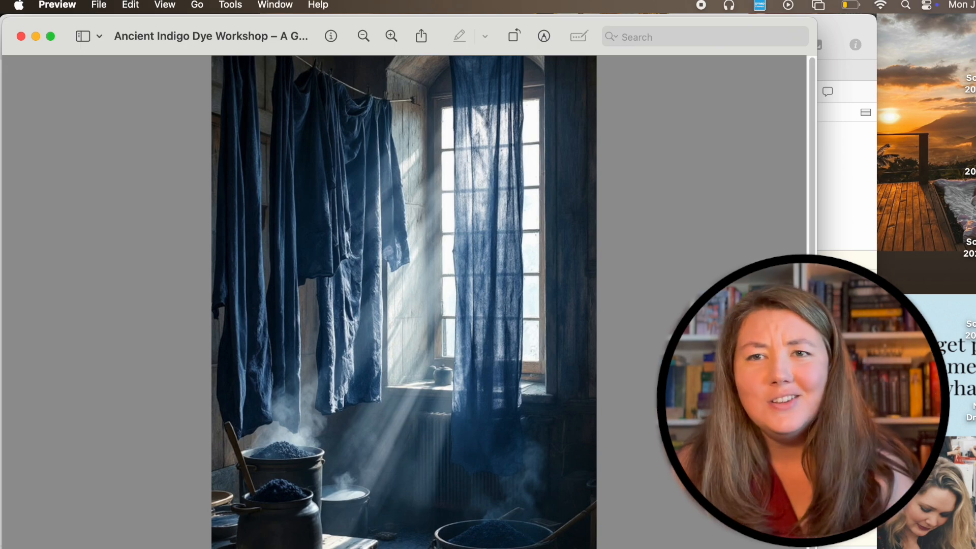
pyautogui.press('super+Tab')
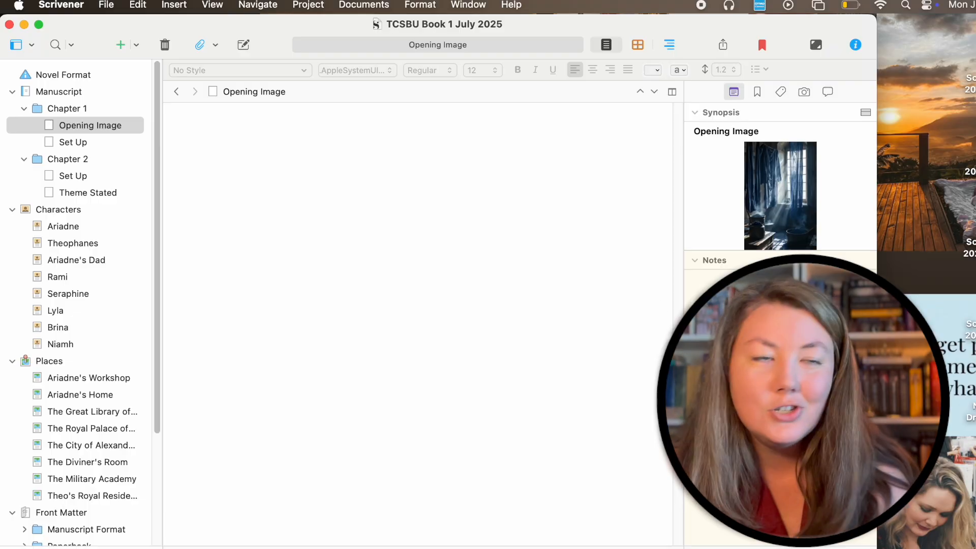
# Start the Opening Image scene's notes with "Aria is in her dress shop alone in the early hours of the"
pyautogui.click(699, 280)
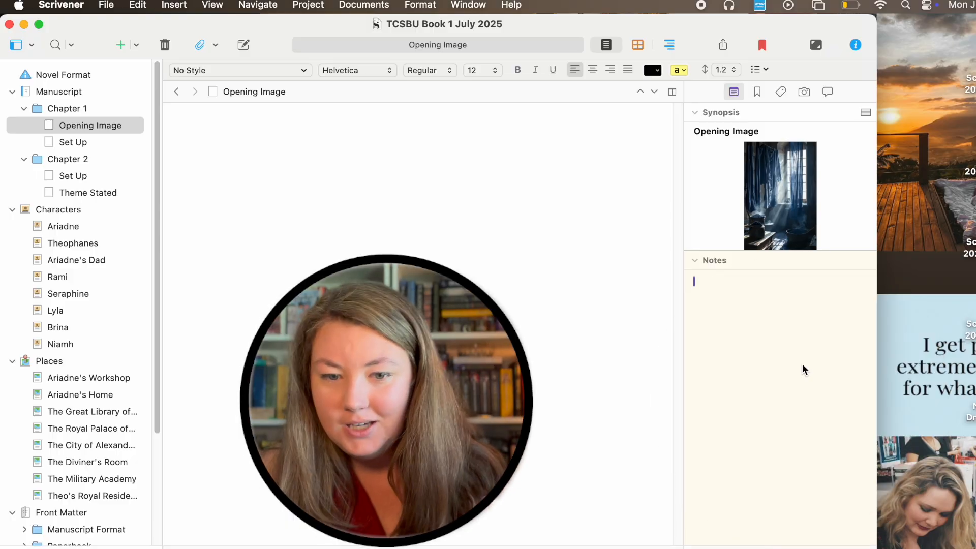
pyautogui.write('Aria is i')
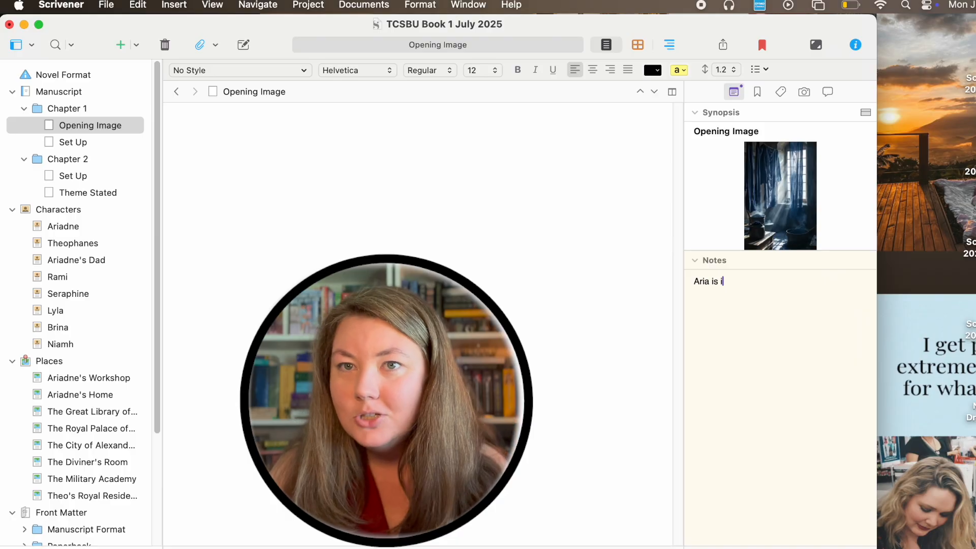
pyautogui.write('n her dress sh')
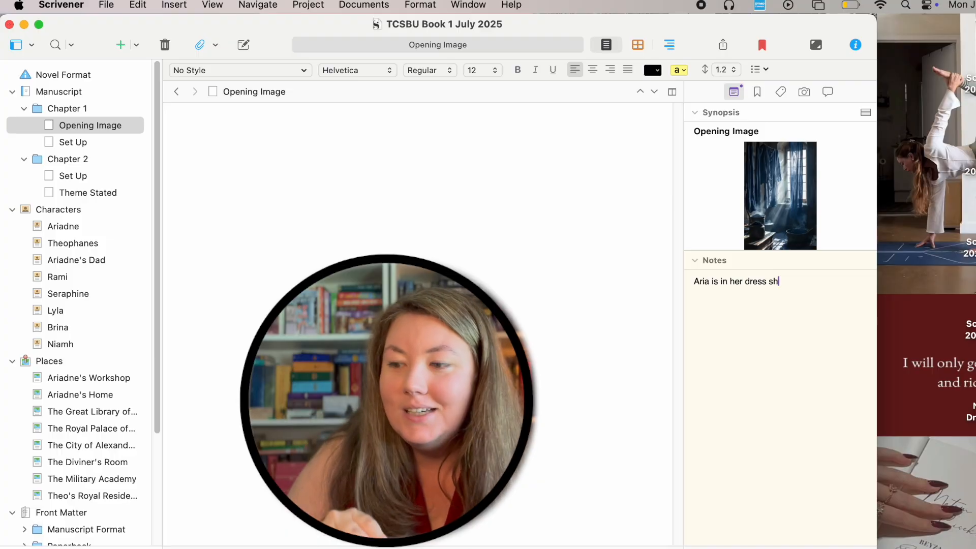
pyautogui.write('op al')
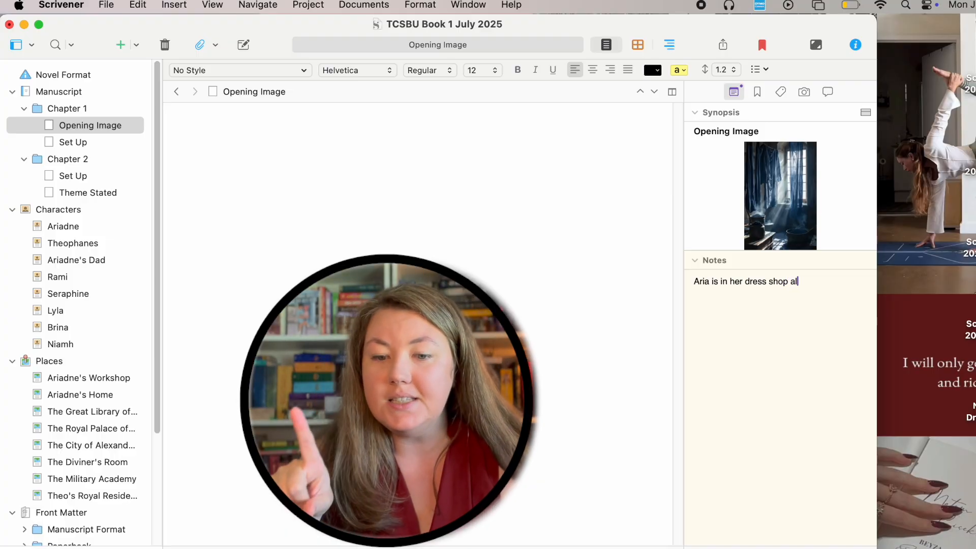
pyautogui.write('one in t')
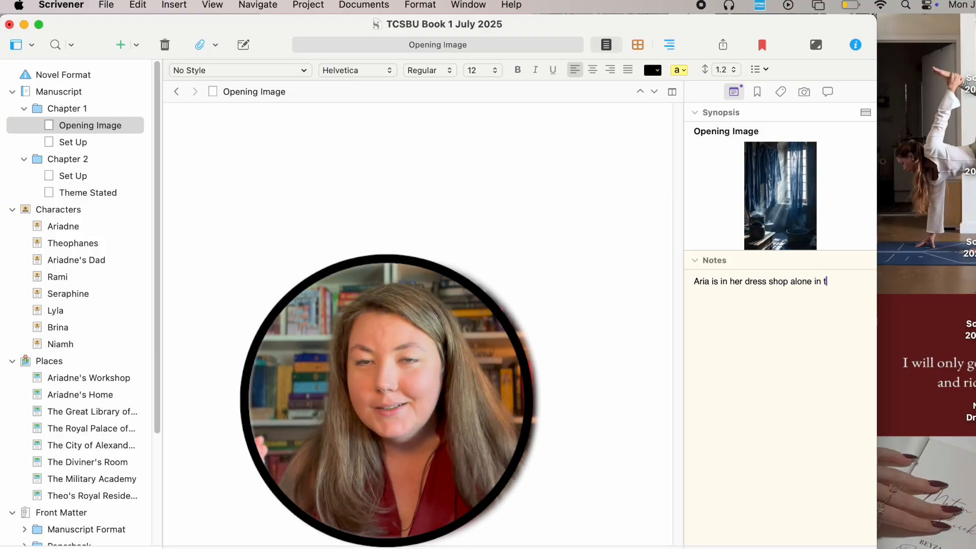
pyautogui.write('he early hou')
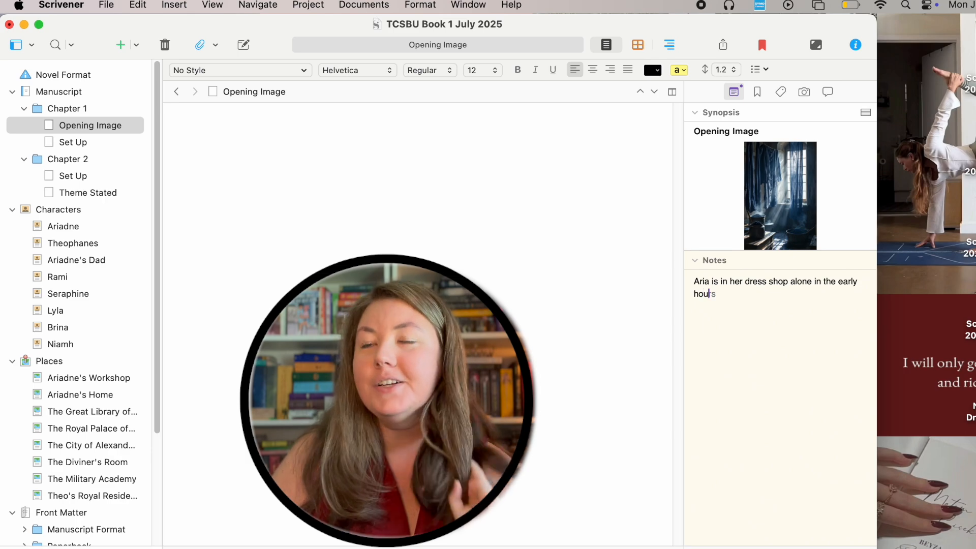
pyautogui.write('rs of the ')
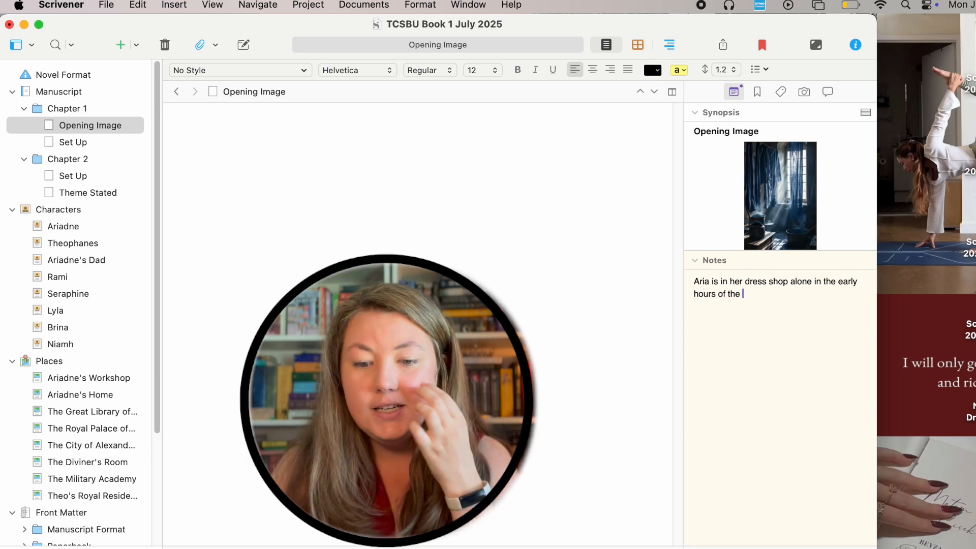
# Continue the scene's notes with "morning. She has been dying cloth and thread in a pot of boiling water"
pyautogui.write('morning. She has been dying cloth')
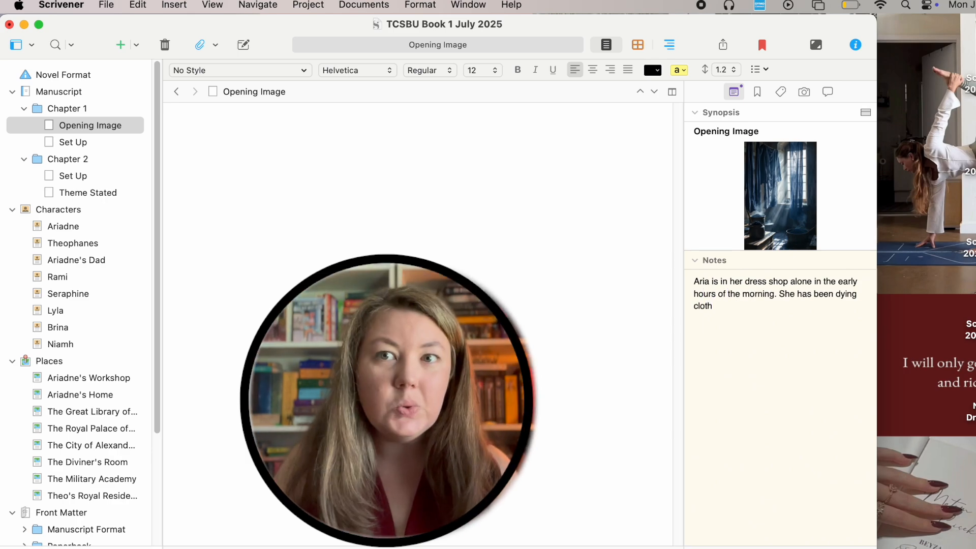
pyautogui.write(' and threa')
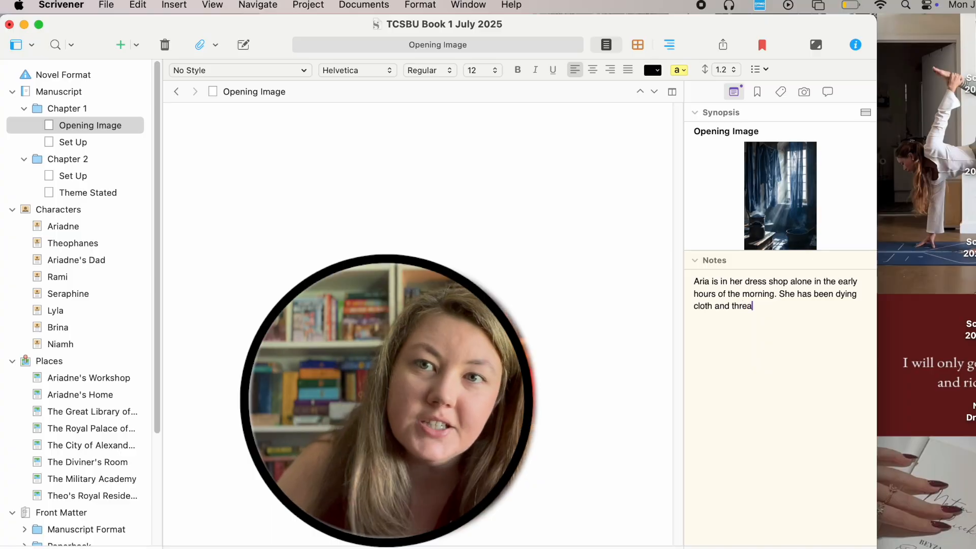
pyautogui.write('d in a pot')
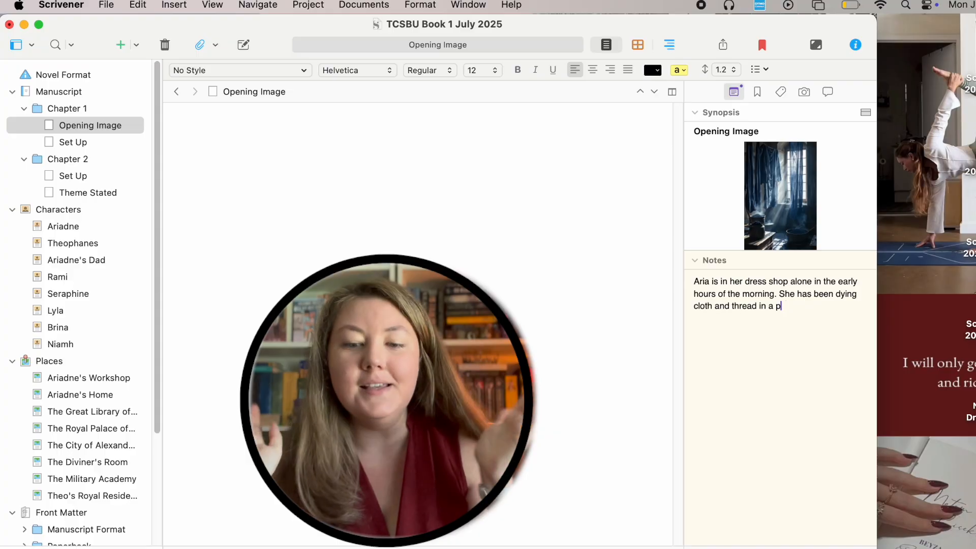
pyautogui.write('of boiling water')
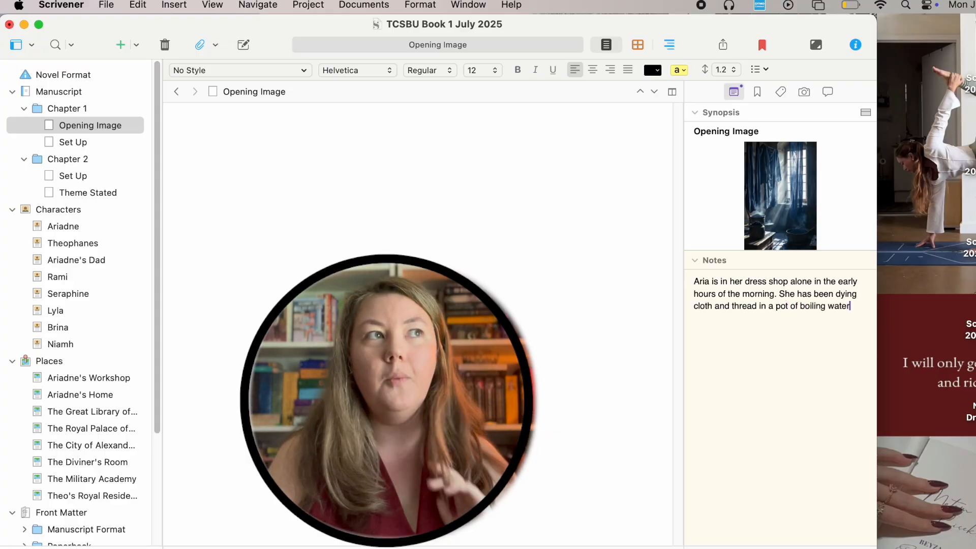
# Complete the note paragraph with ". Her hands are covered in dye." and add a separate paragraph reading "She is content to be alone."
pyautogui.write('. Her hands ')
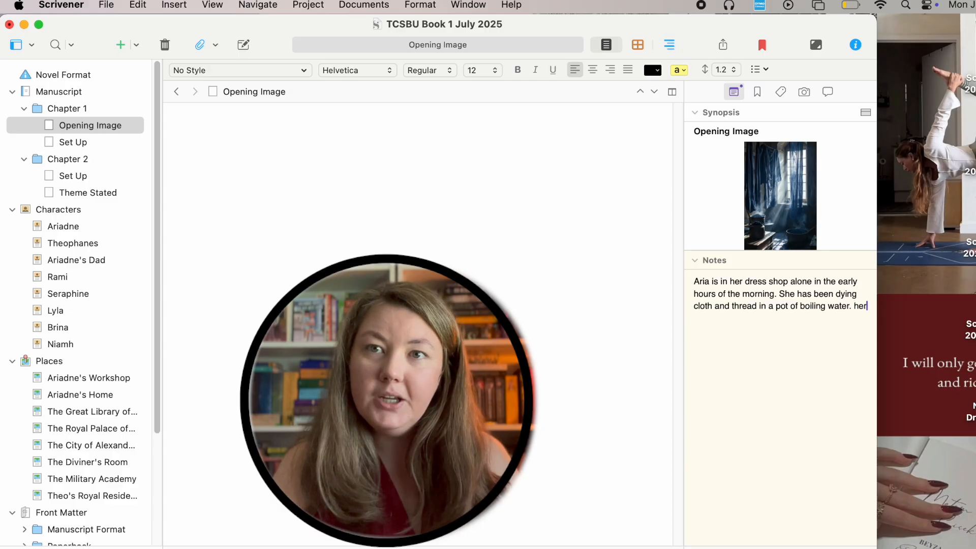
pyautogui.write('are')
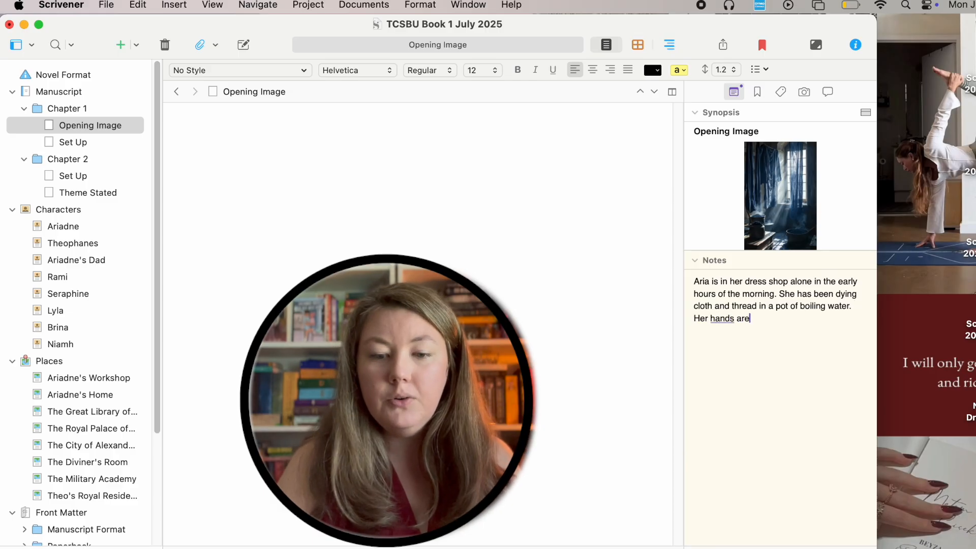
pyautogui.write(' covered in dye.')
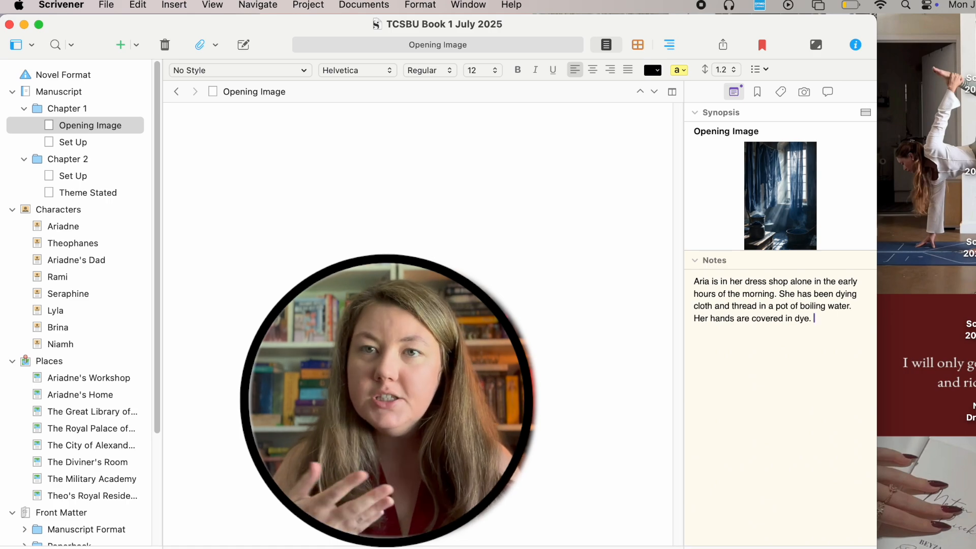
pyautogui.press('Return')
pyautogui.press('Return')
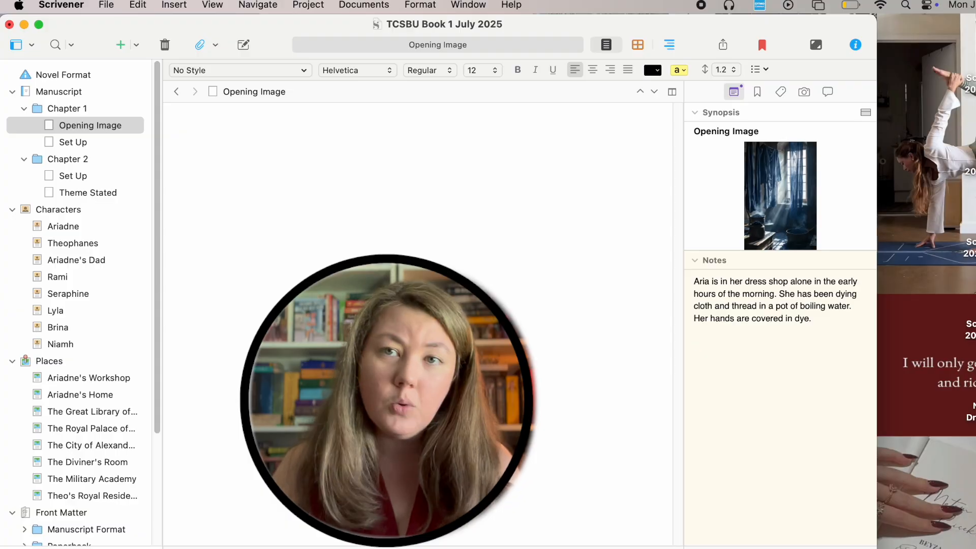
pyautogui.write('She is content to be alone. ')
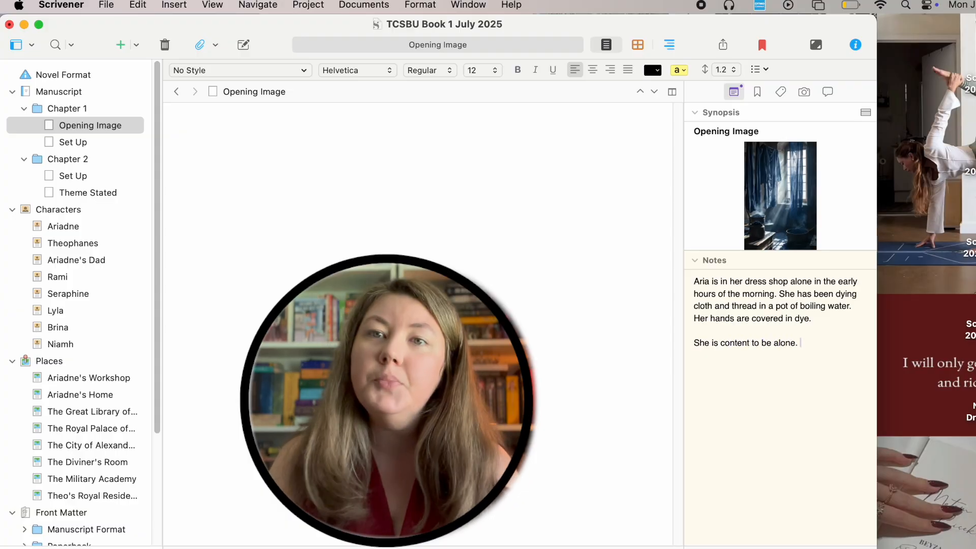
# Continue the second paragraph of the Opening Image notes with "She wants a quiet life of solitude with her father"
pyautogui.write('She wants a quiet life of sol')
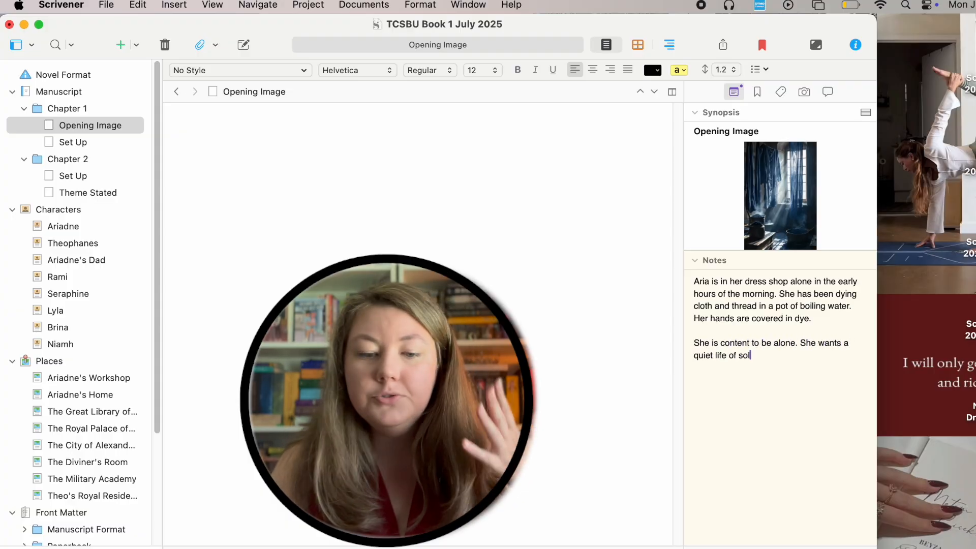
pyautogui.write('itude with her father')
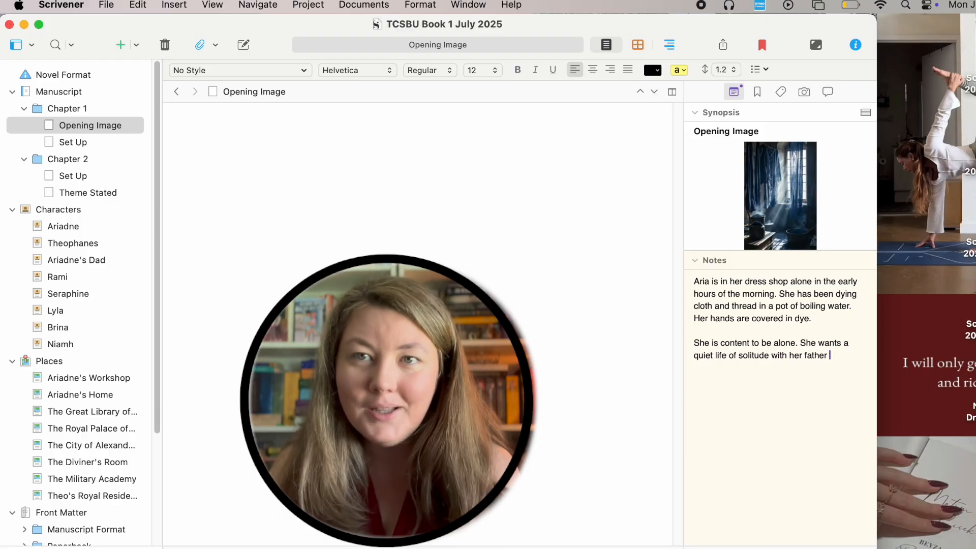
pyautogui.press('BackSpace')
# Add "She is working incredibly long hours trying to make enough money to pay off her father's debts and sustain their life." to the notes
pyautogui.write('. She is working incredibly lo')
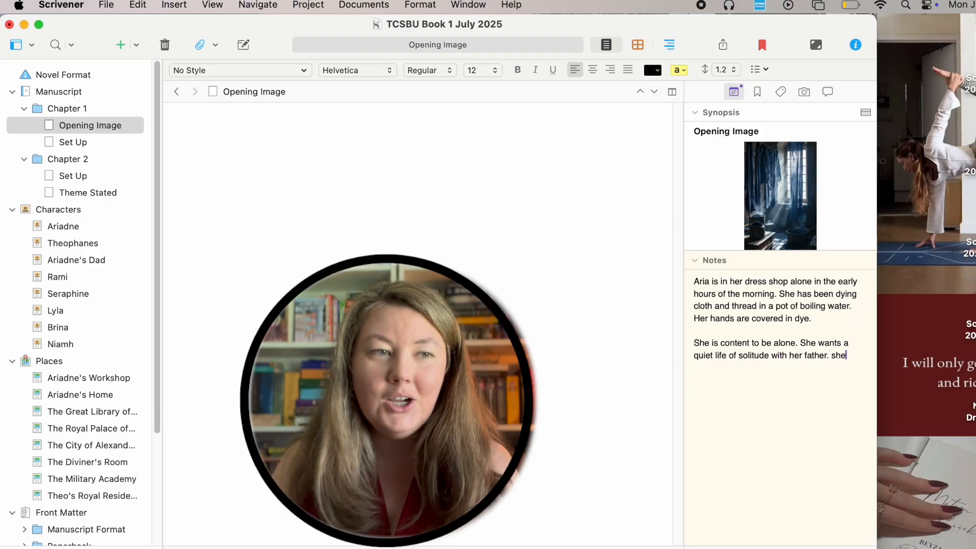
pyautogui.write('ng hours')
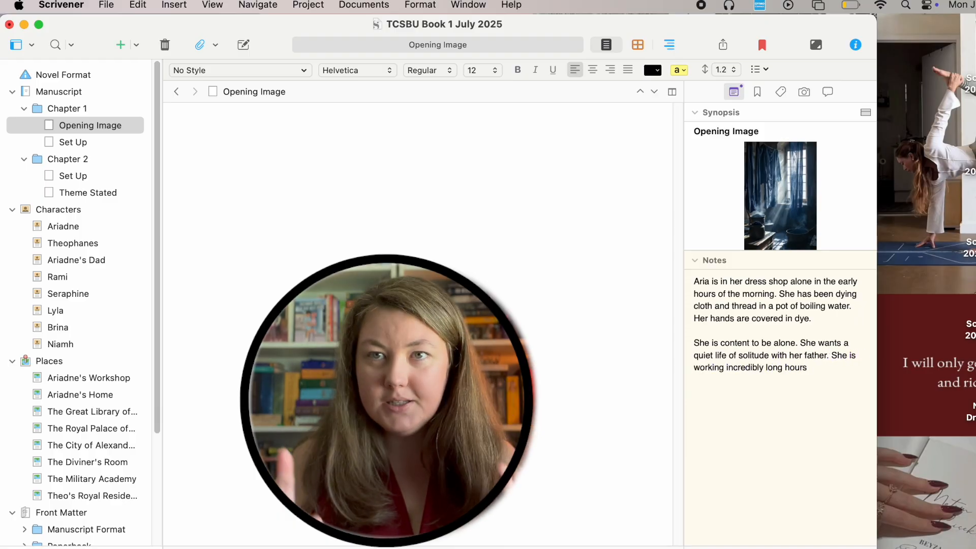
pyautogui.write(' trying to make enough ')
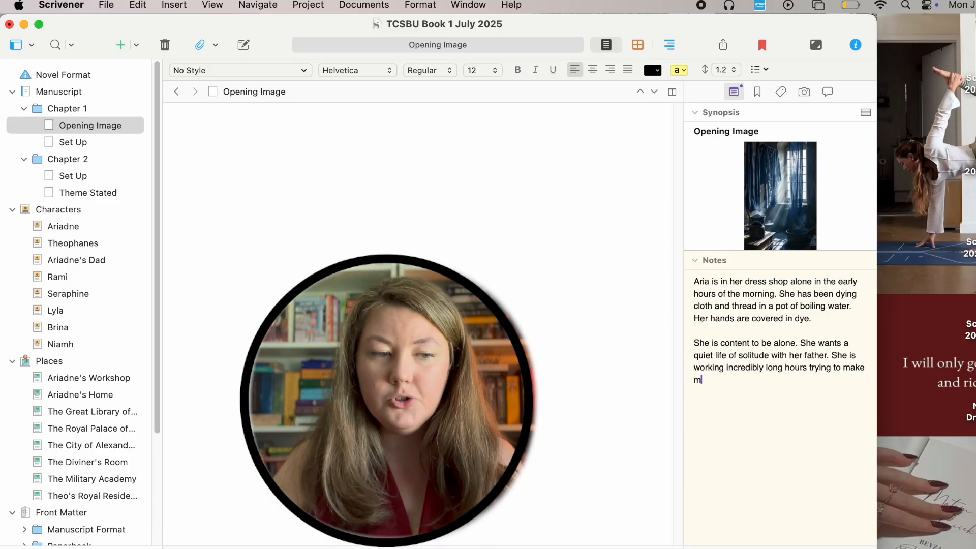
pyautogui.write('money to pay off her')
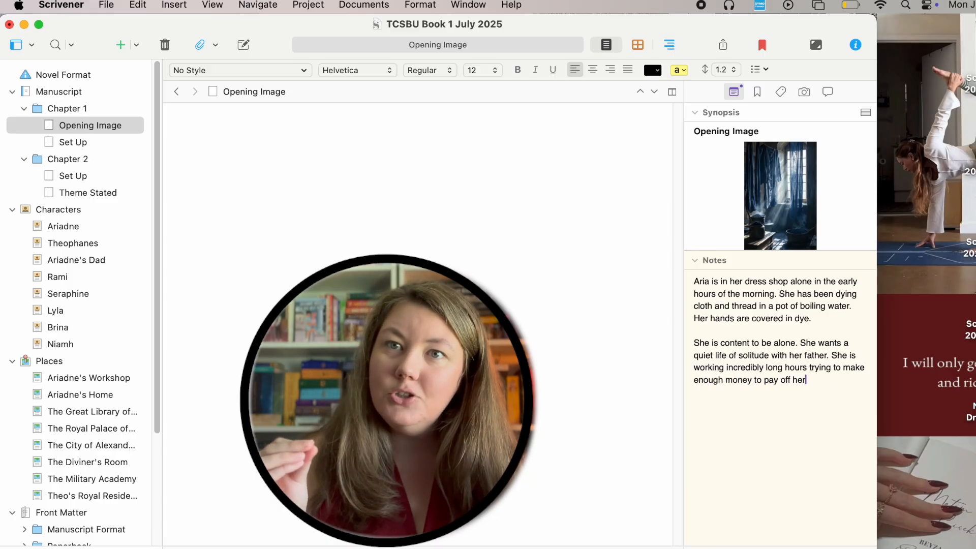
pyautogui.write(" father's debts and sustain their life.")
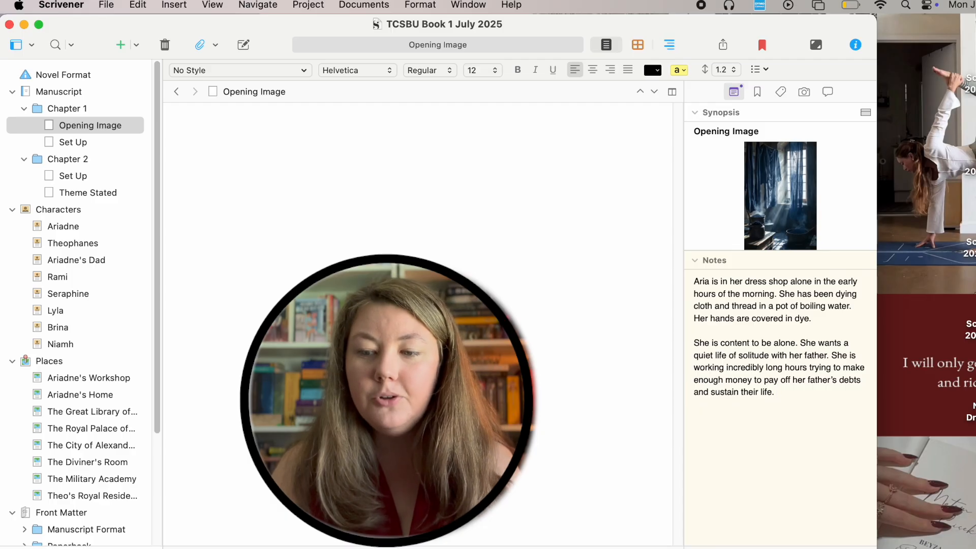
# Start a new line in the notes reading "She lives life from the outside looking in, and shows this by making clothes for others"
pyautogui.press('Return')
pyautogui.write('She lives')
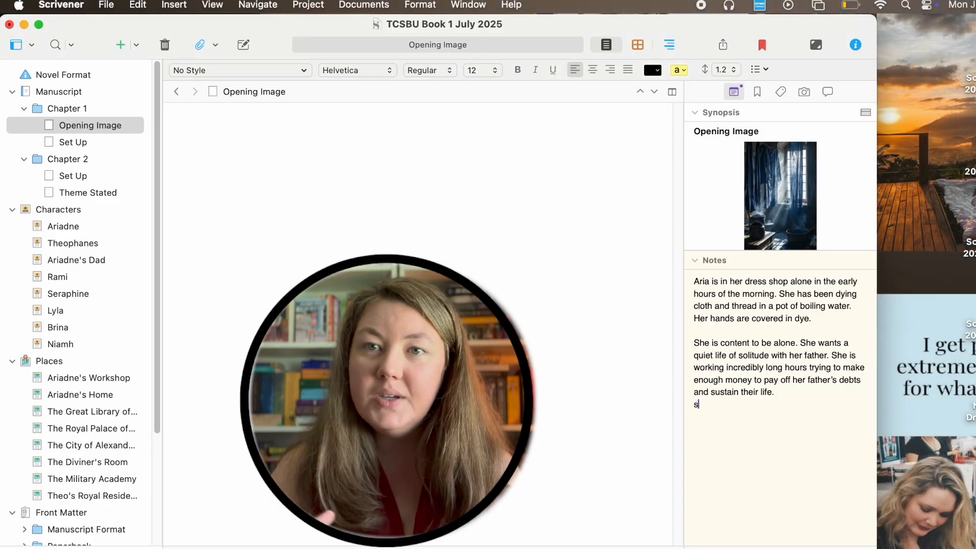
pyautogui.write(' life from the outside ')
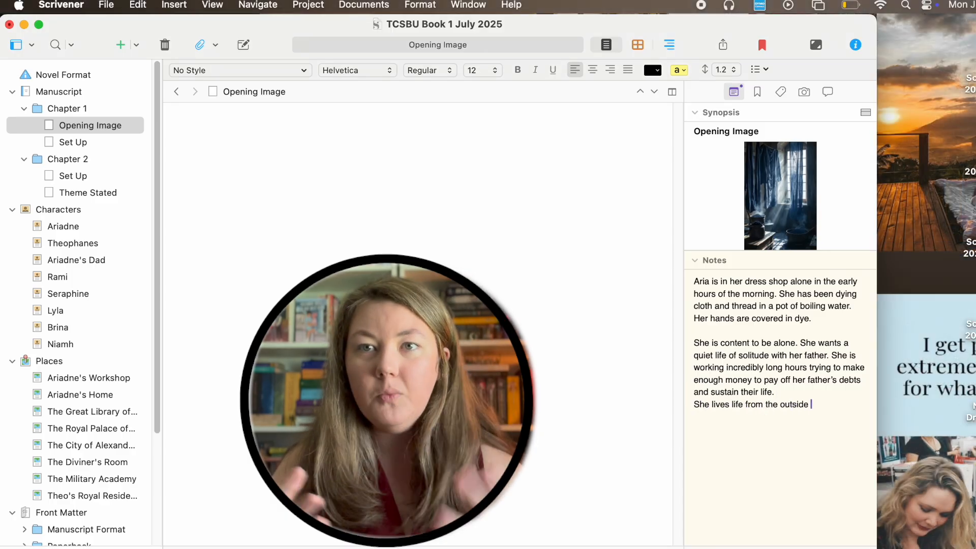
pyautogui.write('looking in, and ')
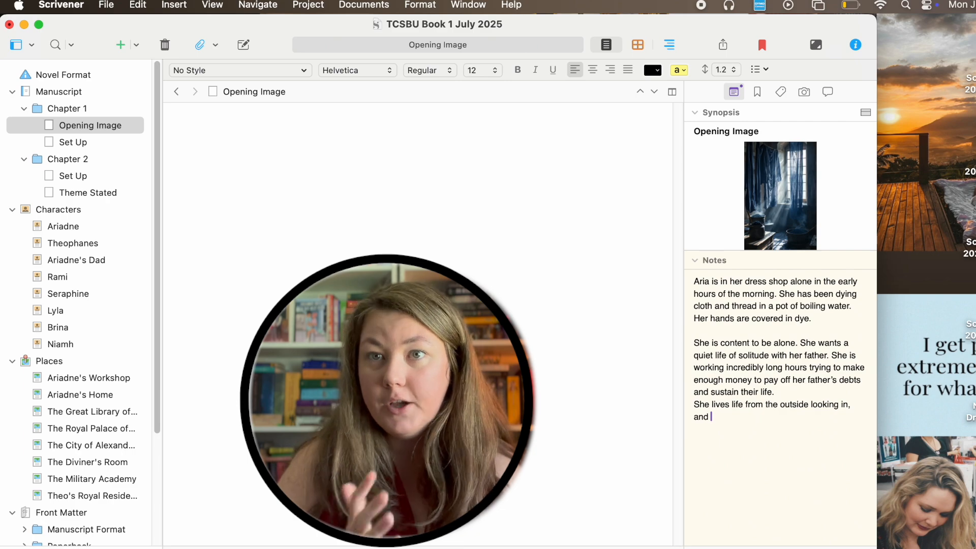
pyautogui.write('shows this by making clothes for others fo')
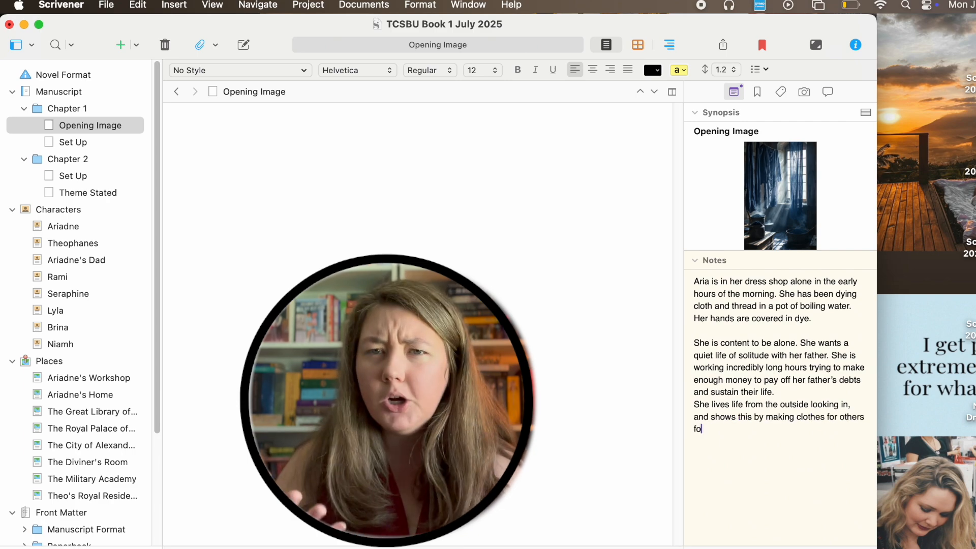
# Reword "clothes for others" as "fancy dresses for others" and continue the sentence with "for the upcoming"
pyautogui.write('fancy')
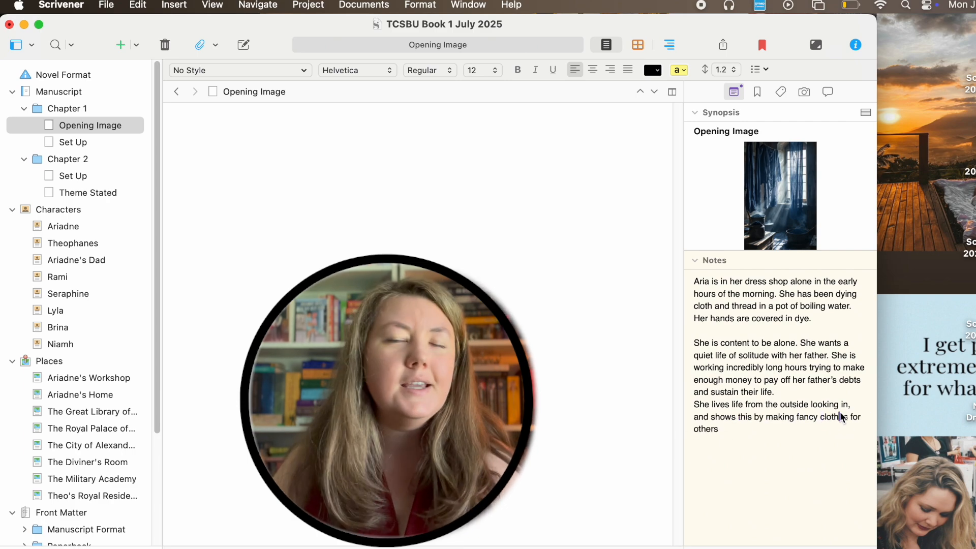
pyautogui.doubleClick(834, 416)
pyautogui.write('dresses for others for the upcom')
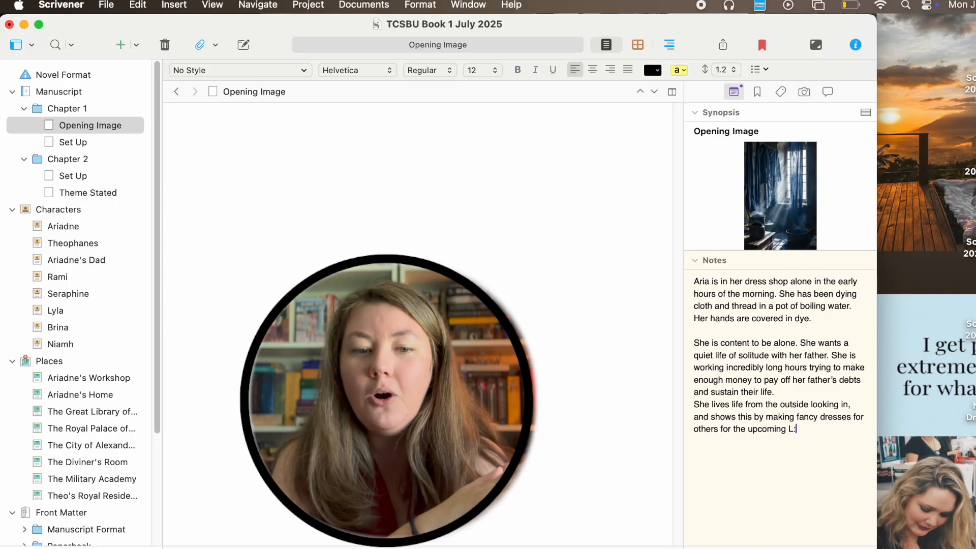
# Complete the sentence with "Lantern Night festival where she imagines all the things they will do in these clothes but she cannot see this life for herself."
pyautogui.write('ing Lantern Night festival where she imagines')
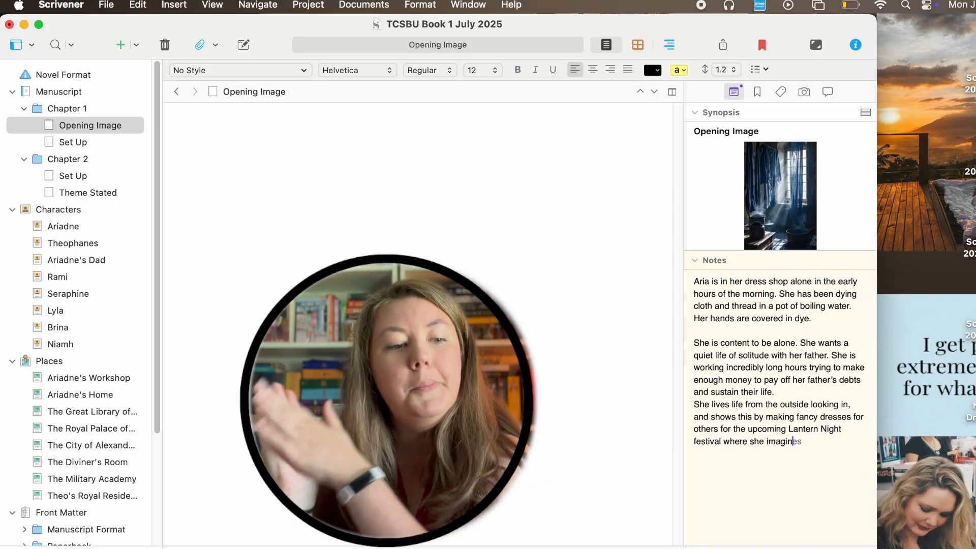
pyautogui.write(' all the things they will do in these')
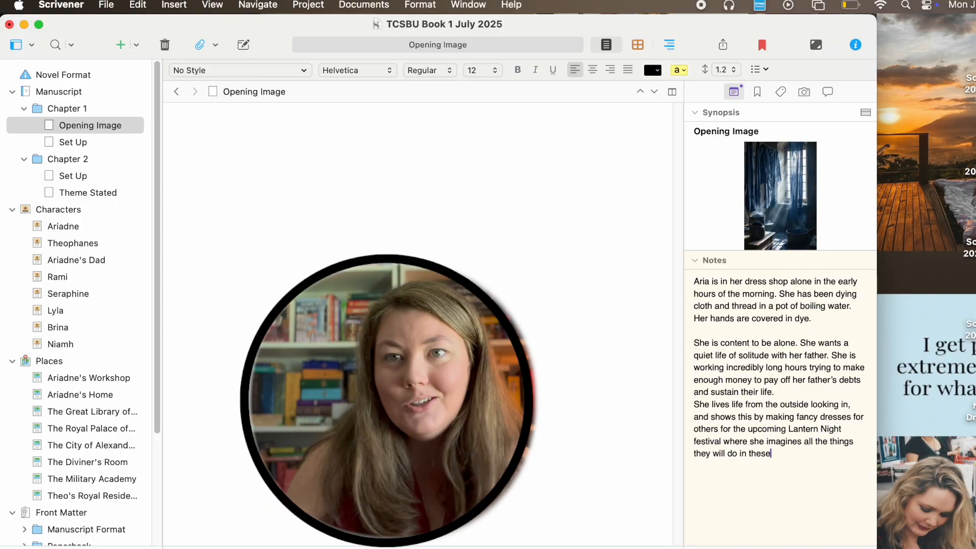
pyautogui.write(' clothes but she cannot see this life for hersel')
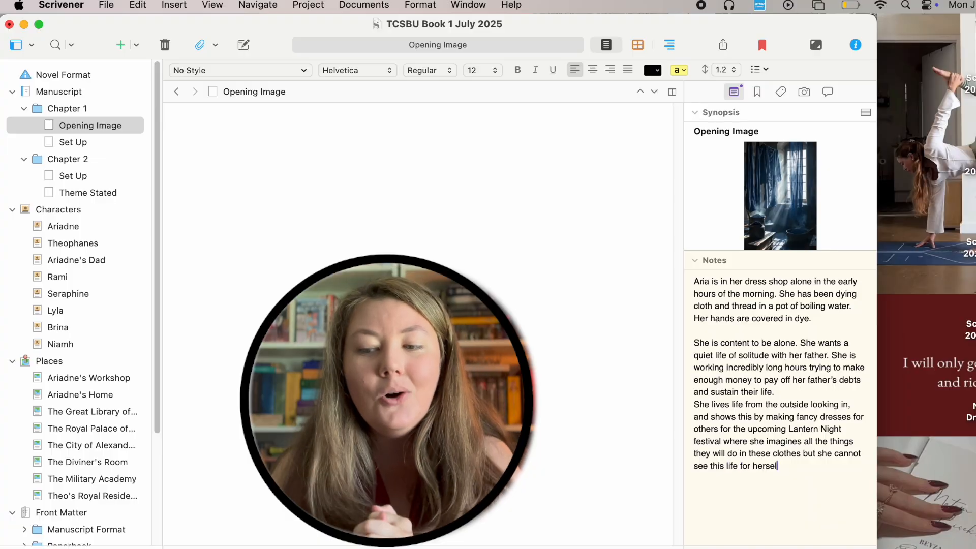
# Undo the accidental text replacement and insert a line break to set the "She lives life from the outside" paragraph apart
pyautogui.click(775, 396)
pyautogui.press('Return')
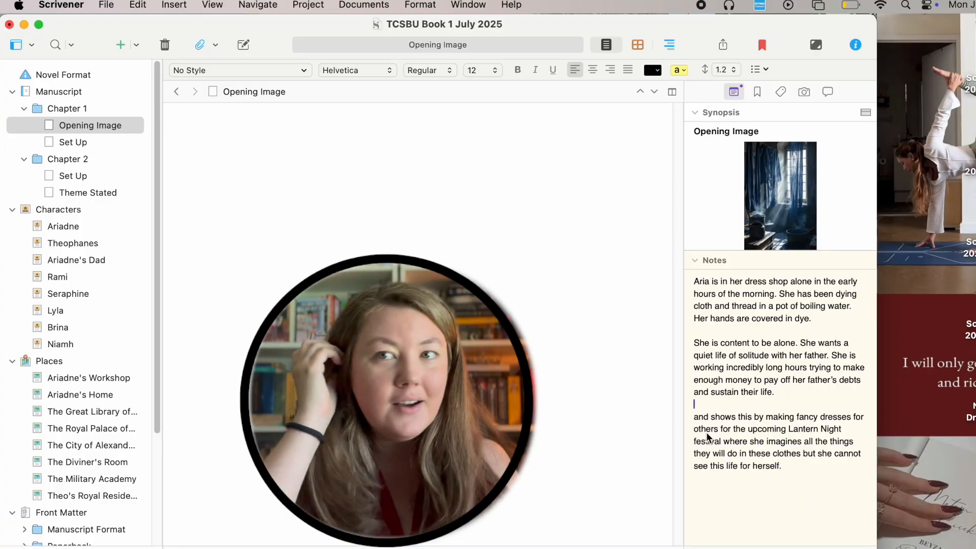
pyautogui.press('super+z')
pyautogui.press('Return')
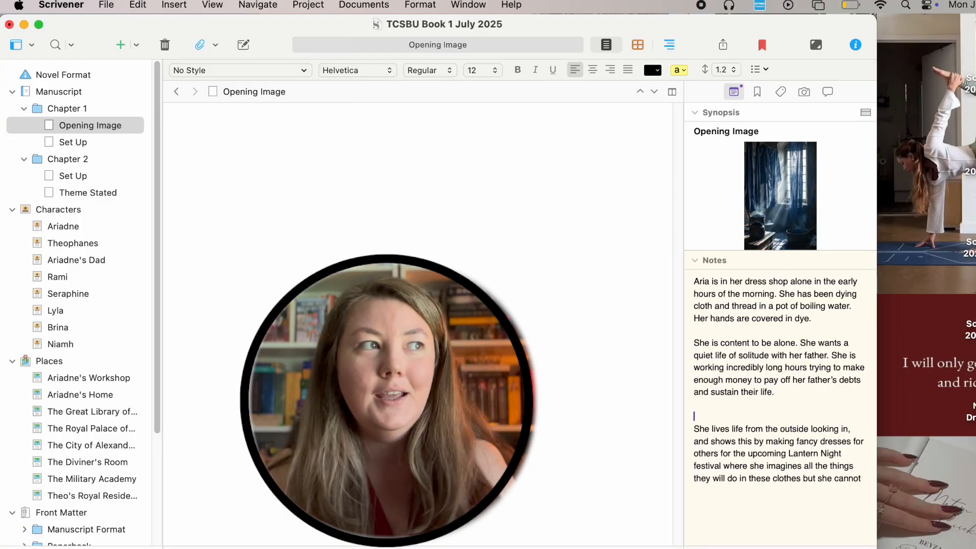
# Reselect the Opening Image scene in Chapter 1 and remove the extra blank line above the last paragraph of its notes
pyautogui.click(81, 138)
pyautogui.click(82, 127)
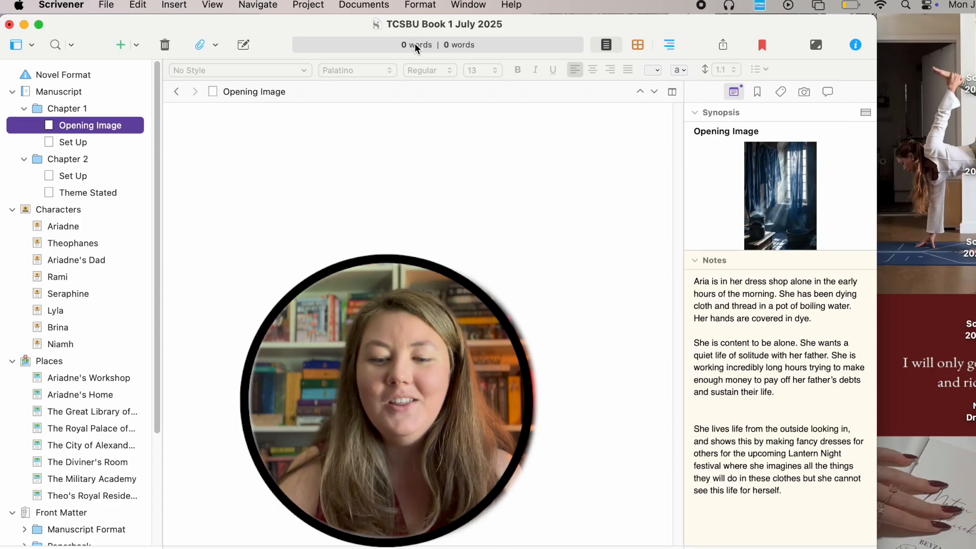
pyautogui.click(801, 477)
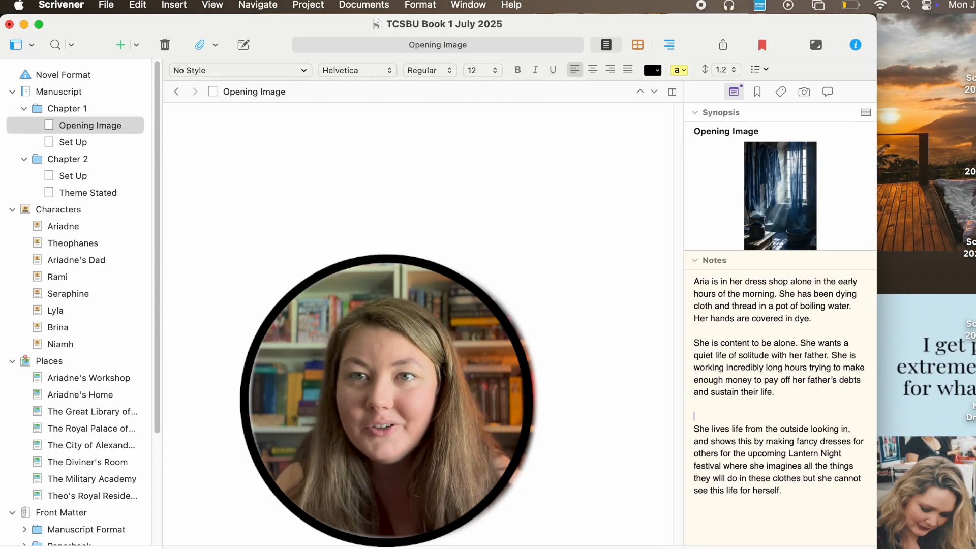
pyautogui.press('BackSpace')
pyautogui.write('=')
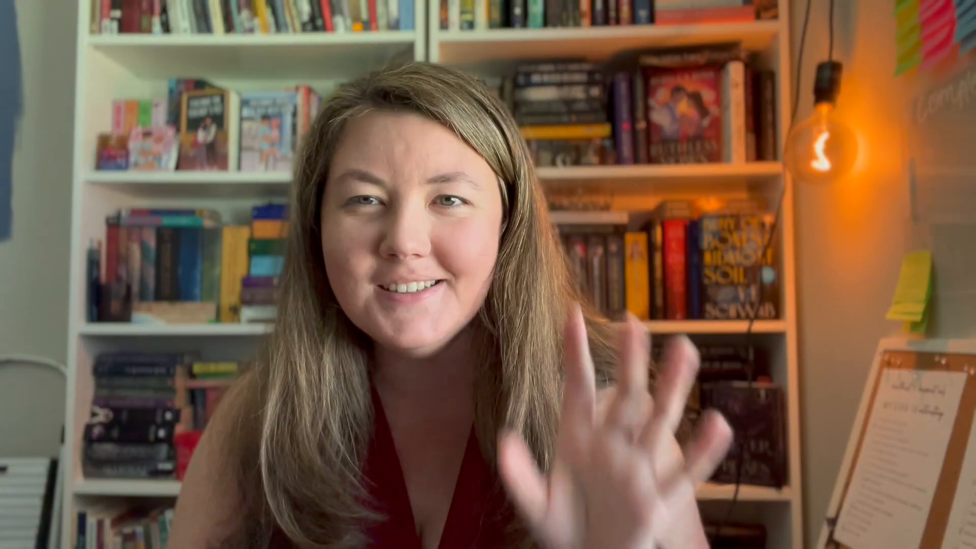